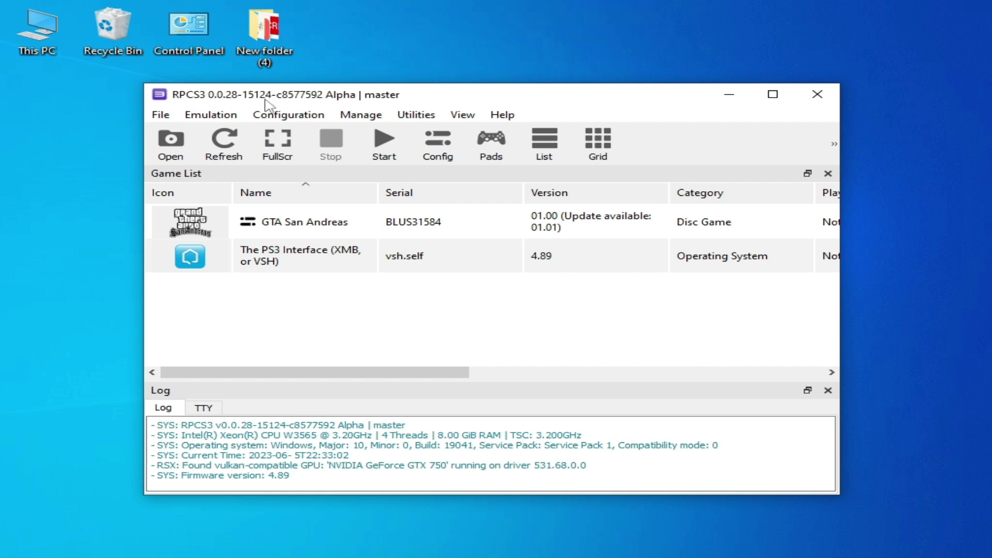
- Check for an RPCS3 update, accept the download, then cancel it at 5%
click(502, 115)
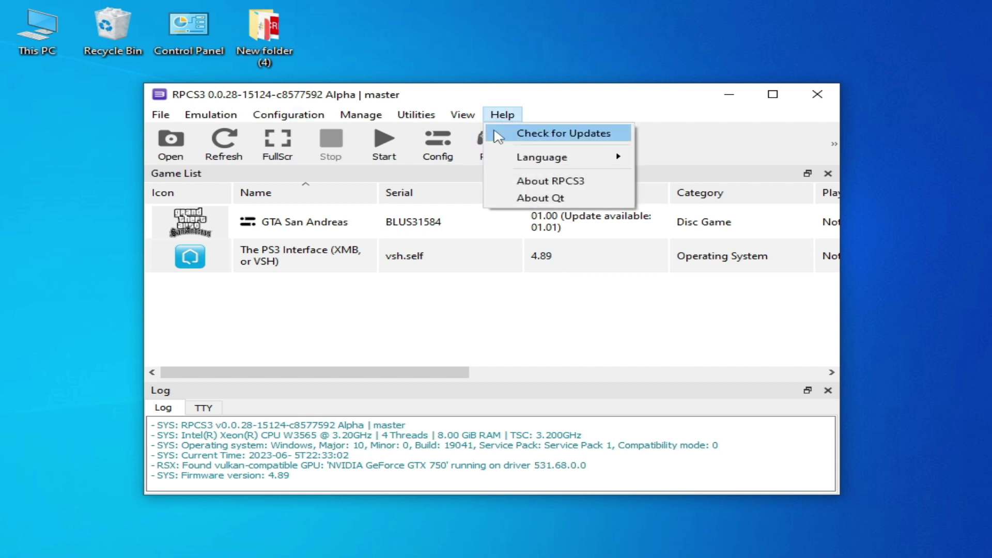
click(539, 134)
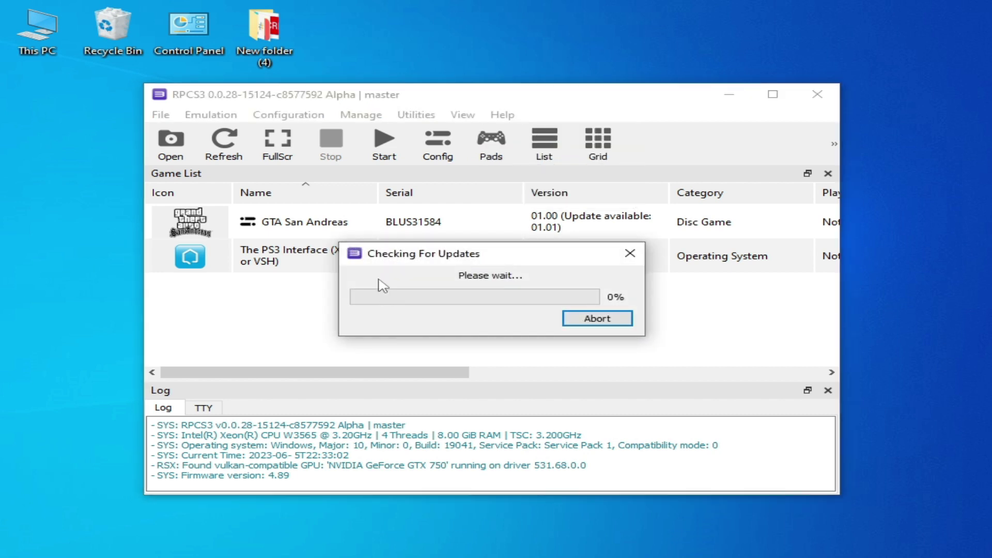
click(444, 360)
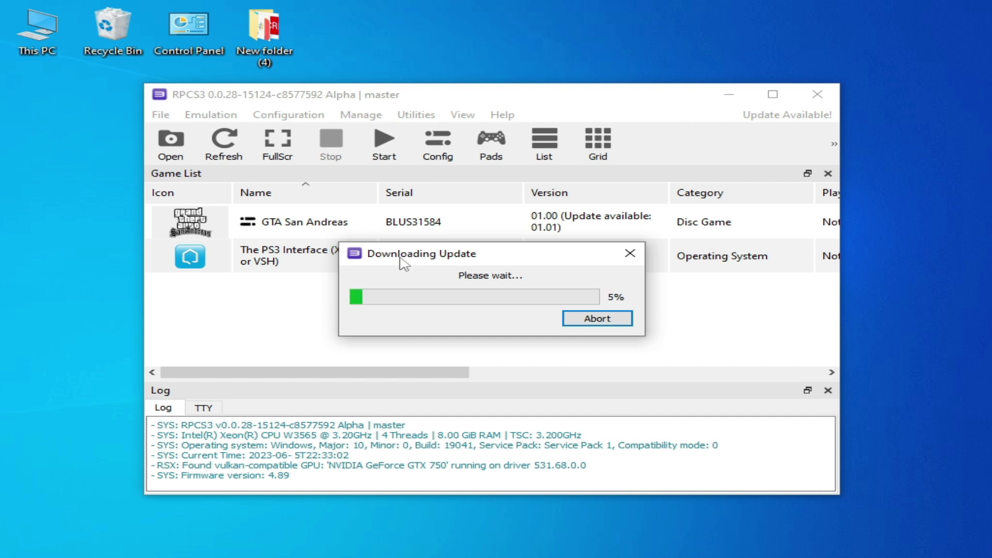
click(569, 321)
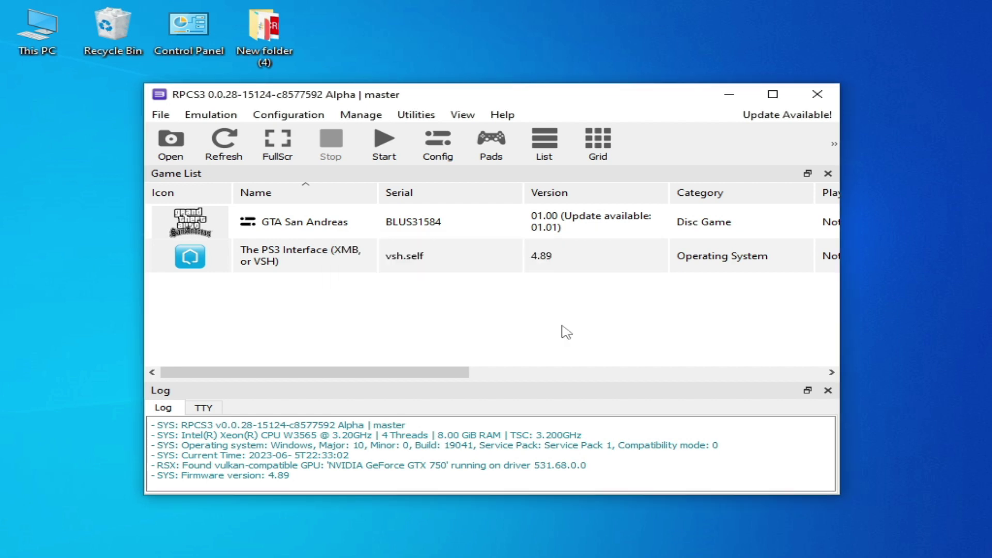
- Close RPCS3 and open its install folder from the rpcs3 desktop shortcut
click(817, 95)
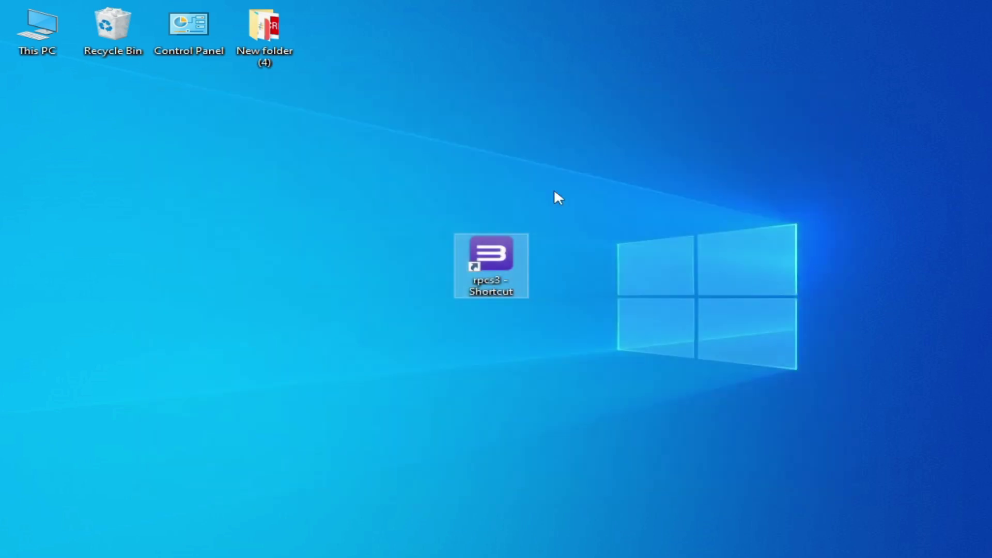
right_click(495, 262)
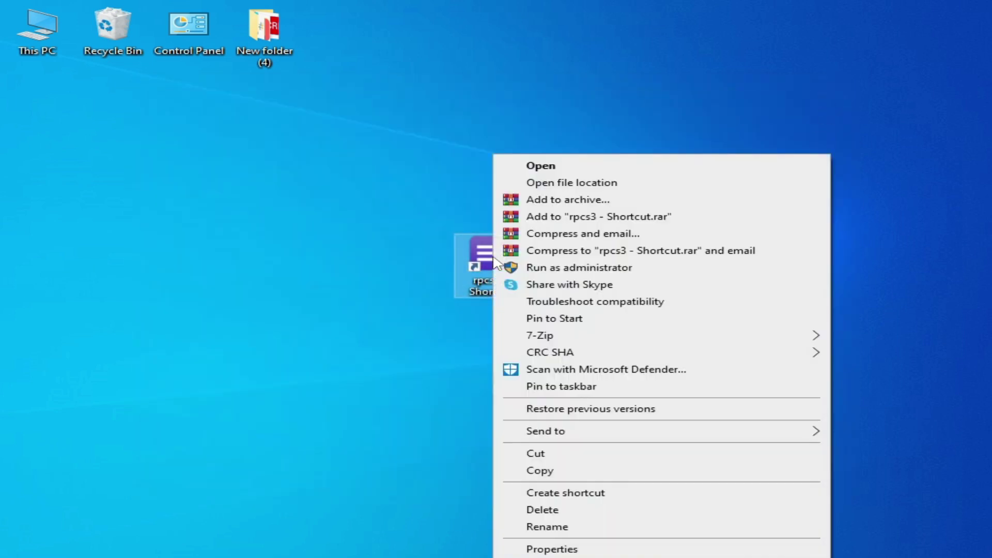
click(581, 184)
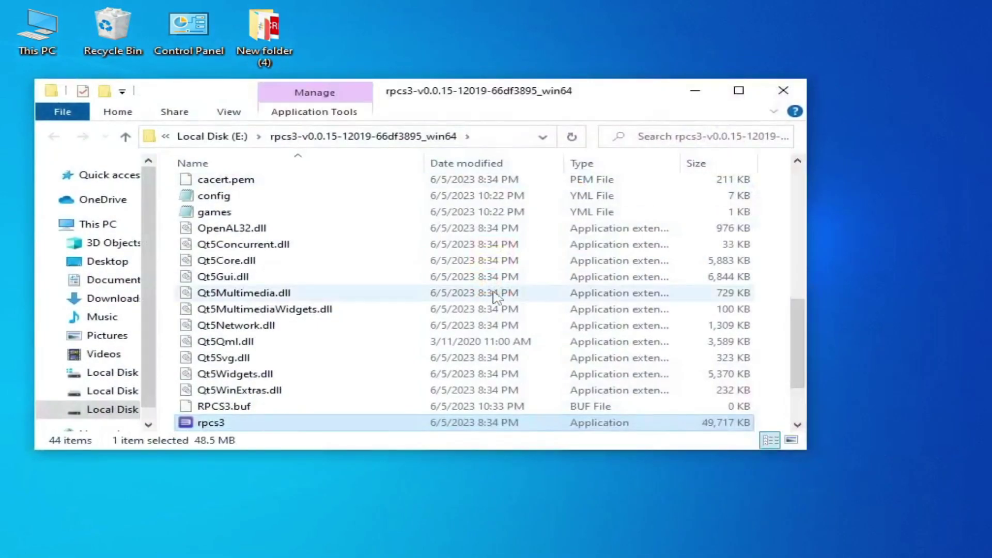
- Delete the dev_flash folder, confirm the deletion, and close File Explorer
drag(798, 335, 804, 192)
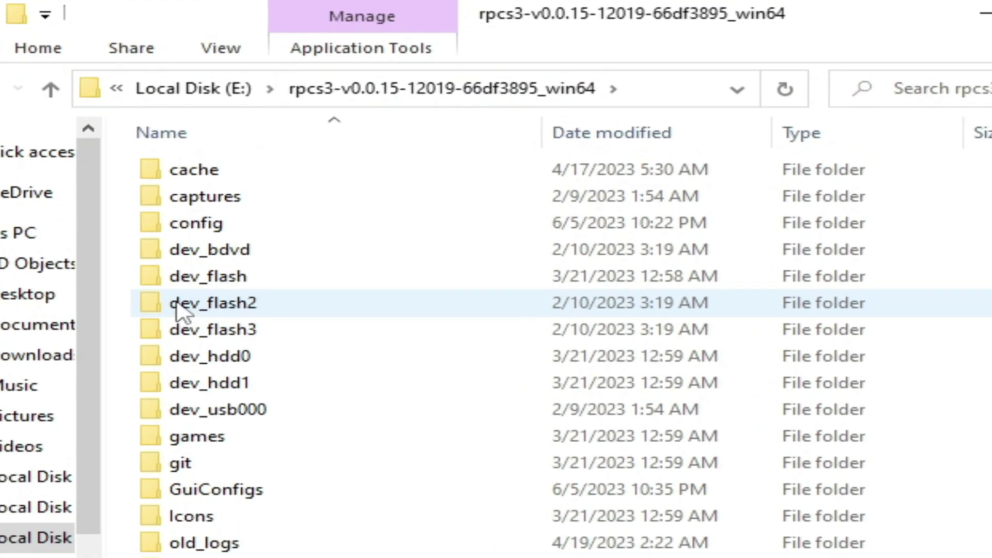
mouse_move(210, 253)
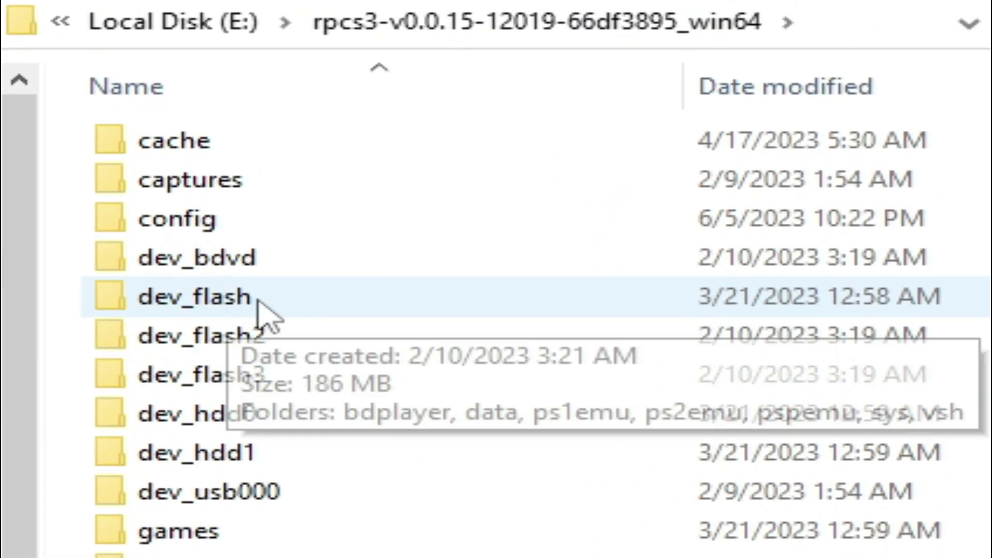
right_click(192, 304)
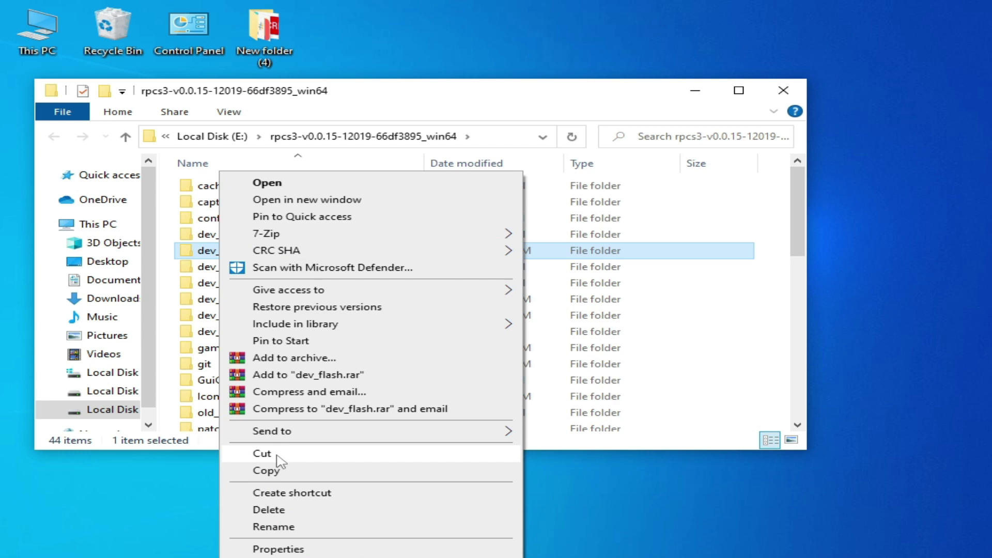
click(279, 512)
click(552, 351)
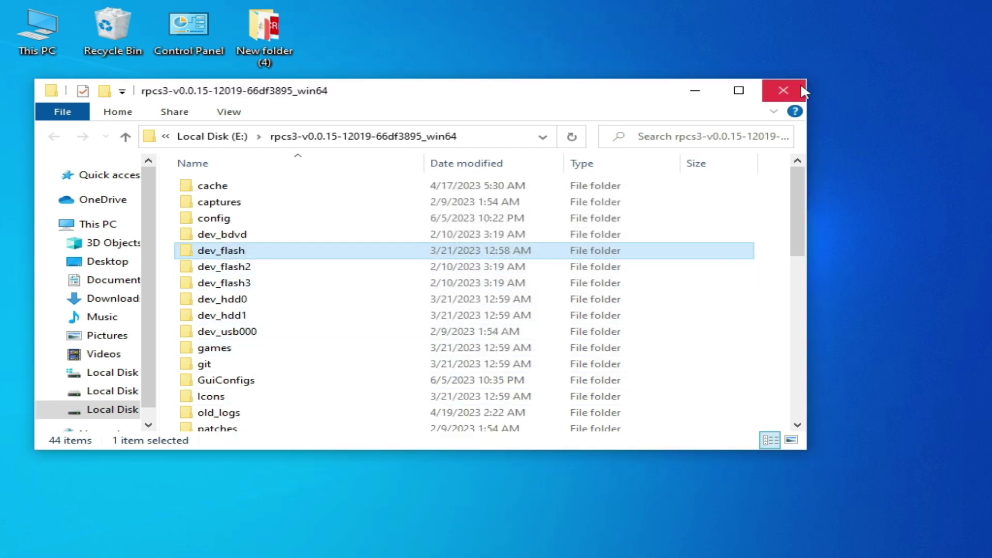
click(784, 91)
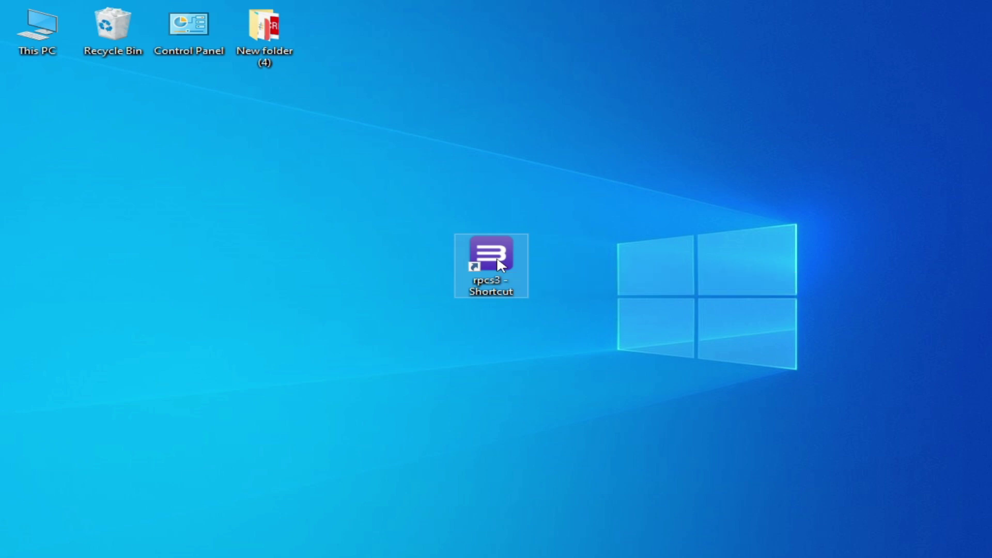
- Relaunch RPCS3 from the desktop shortcut and glance at the File menu without choosing anything
double_click(498, 261)
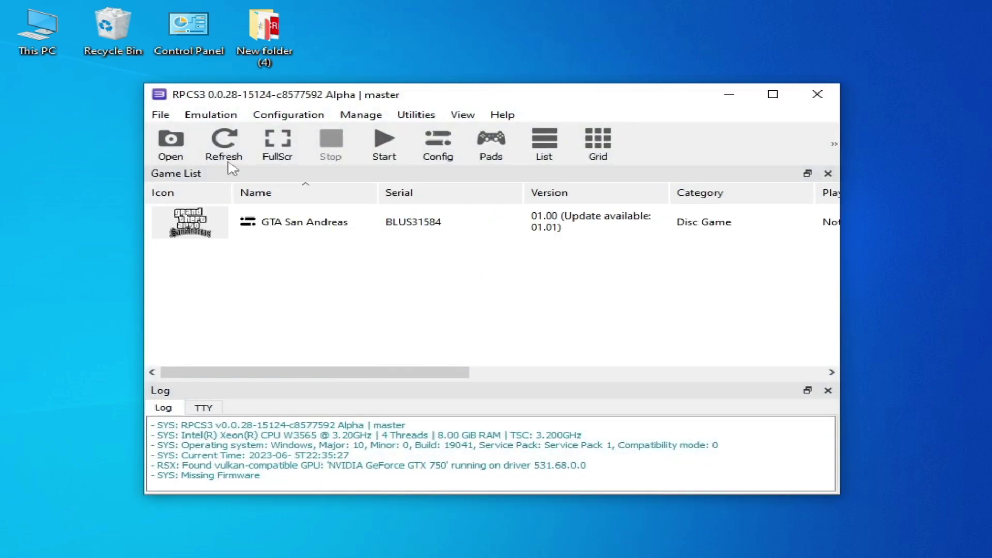
click(161, 116)
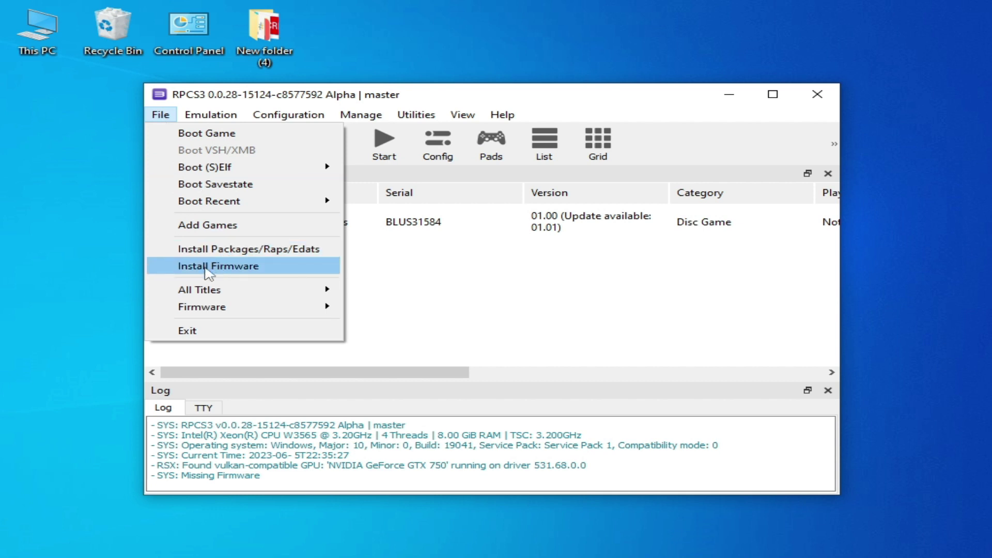
click(208, 267)
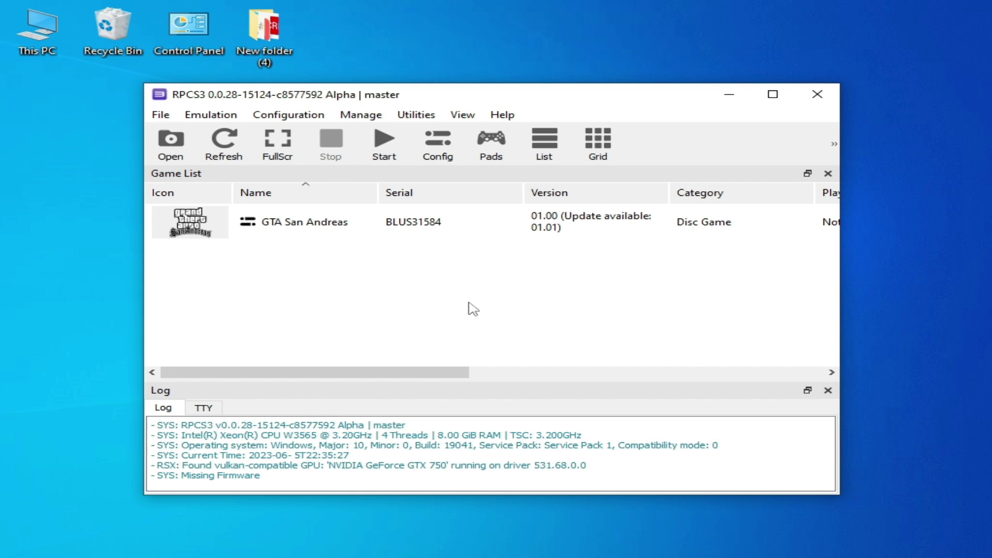
- In GTA San Andreas's custom configuration, set Maximum SPURS Threads to Unlimited (Default), apply and save
right_click(357, 228)
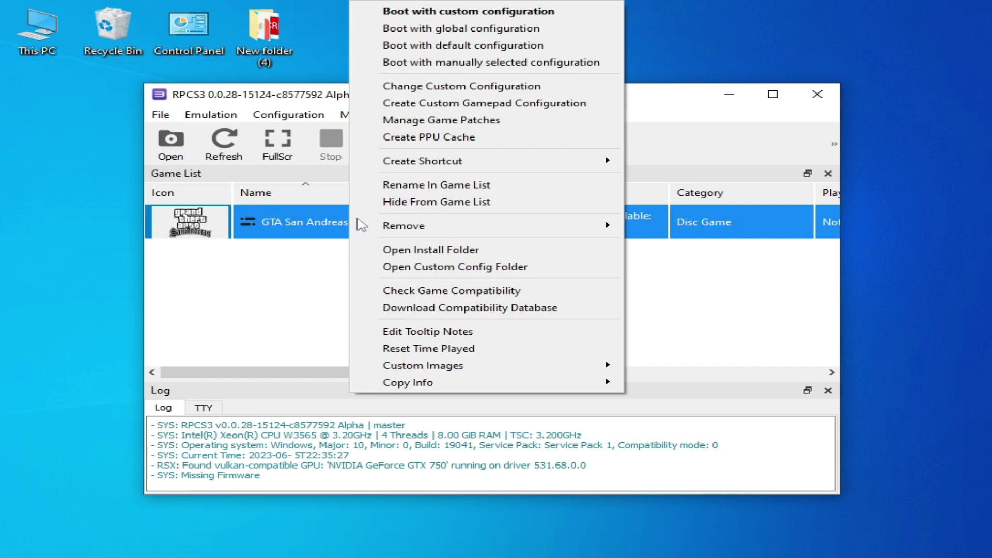
click(442, 92)
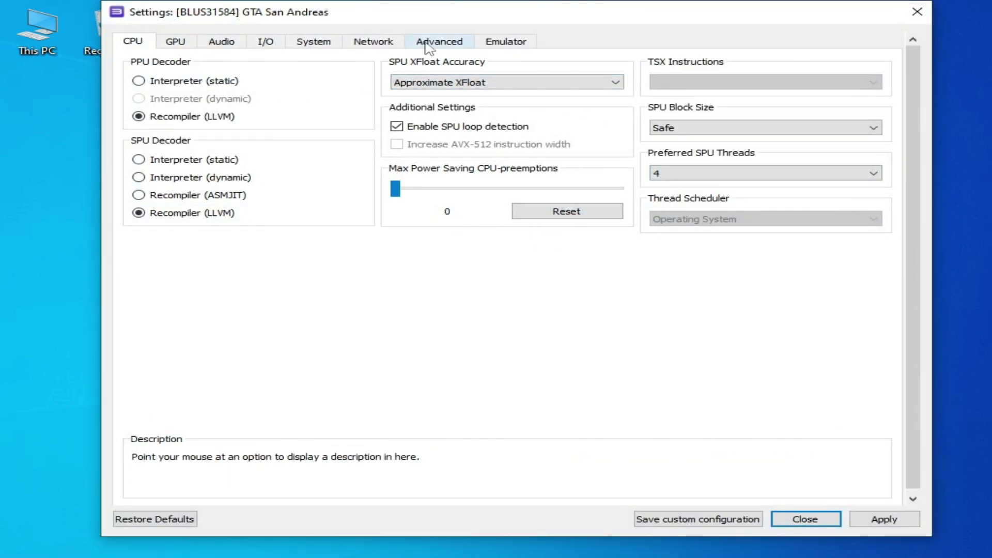
click(427, 46)
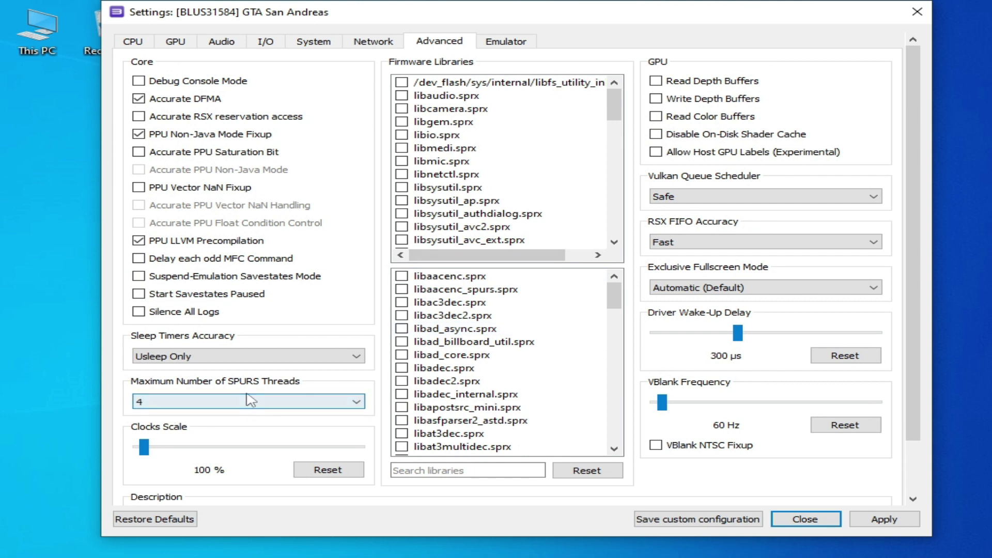
click(185, 402)
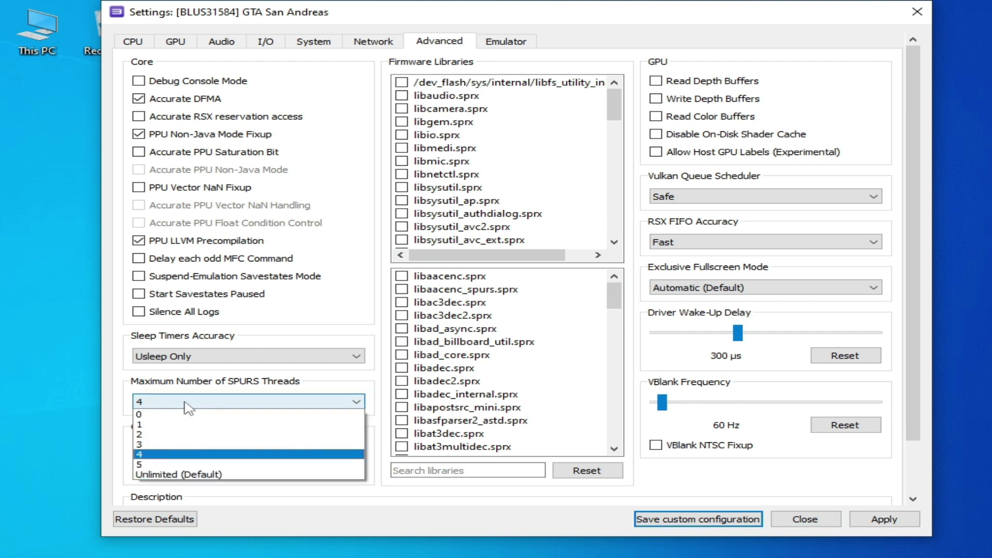
click(176, 476)
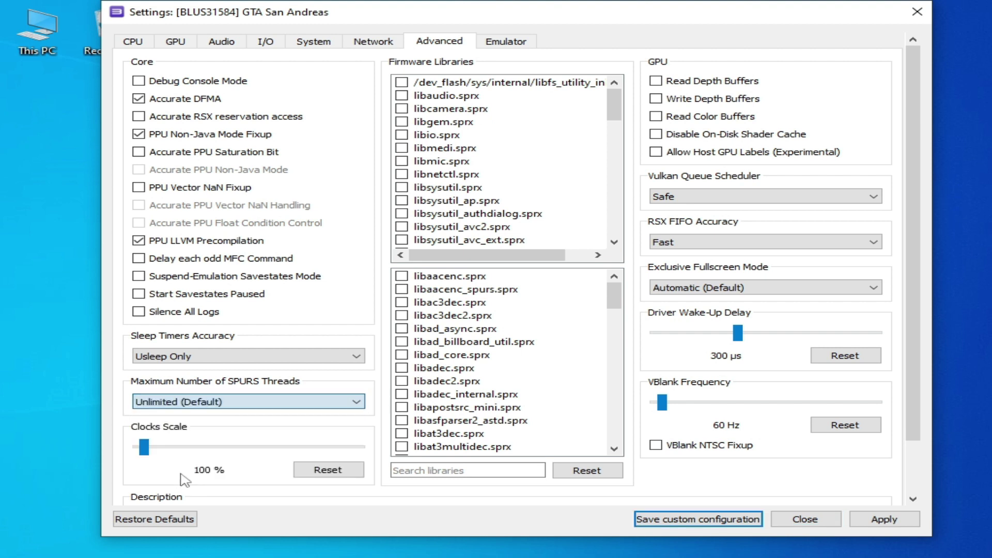
click(883, 520)
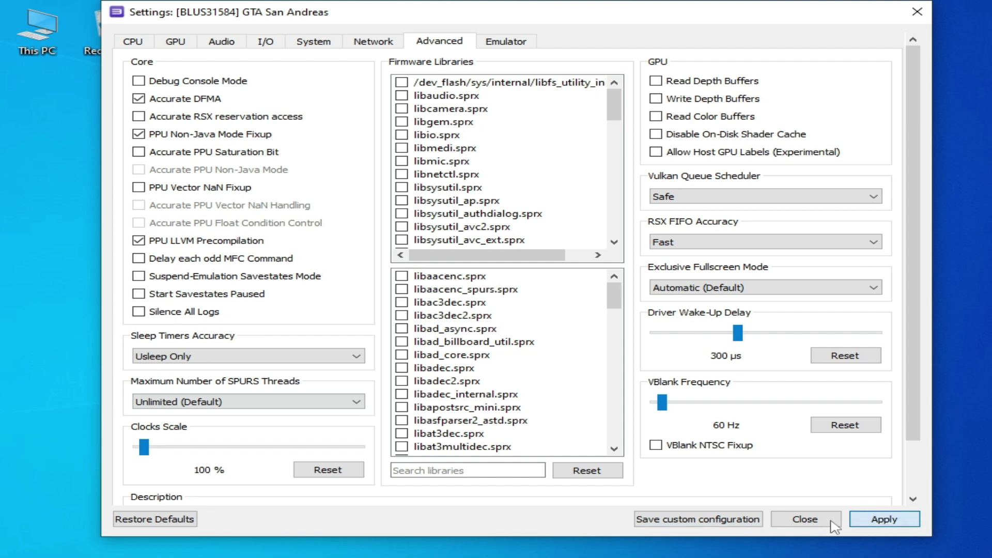
click(675, 519)
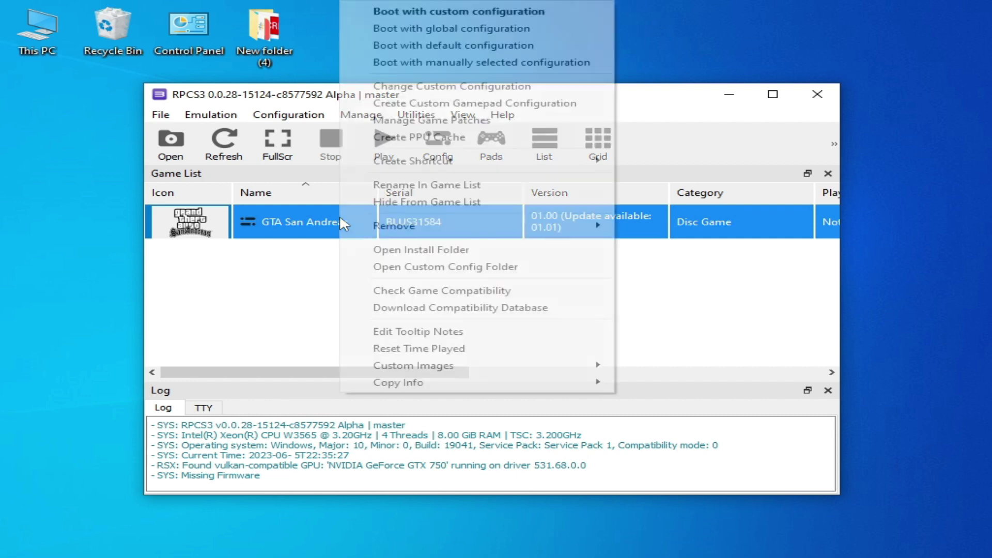
- Reopen GTA San Andreas's custom GPU settings and try the Vulkan, OpenGL and Disable Video Output renderers
right_click(339, 215)
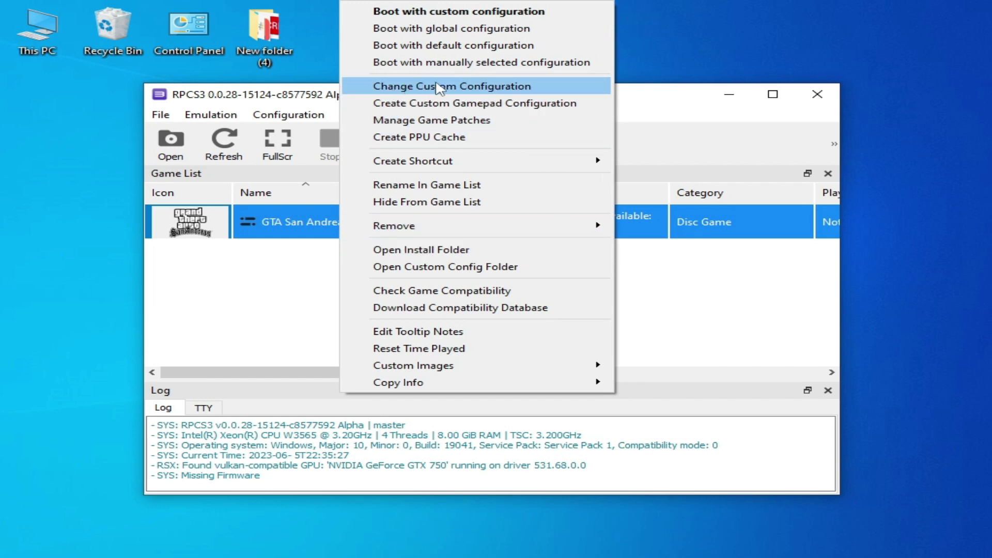
click(440, 86)
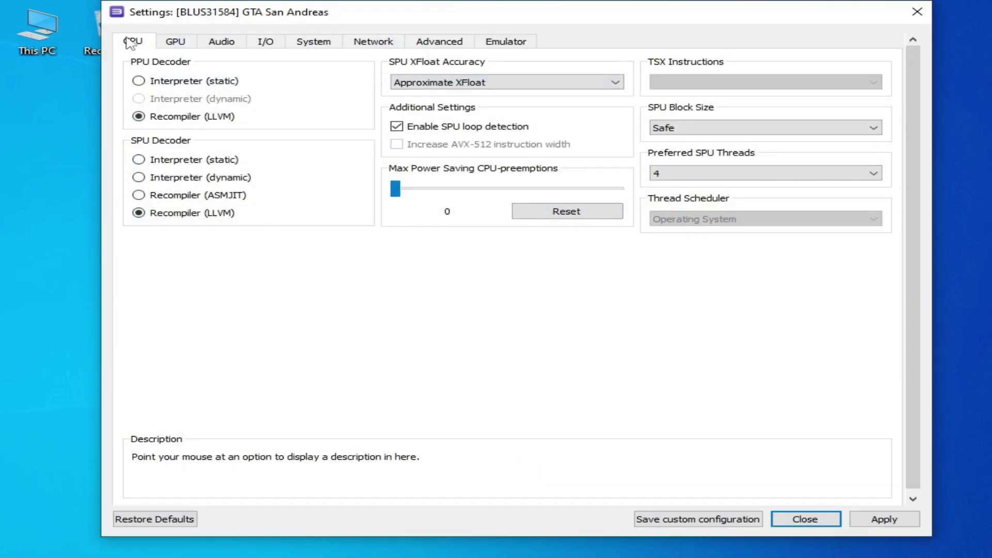
click(160, 42)
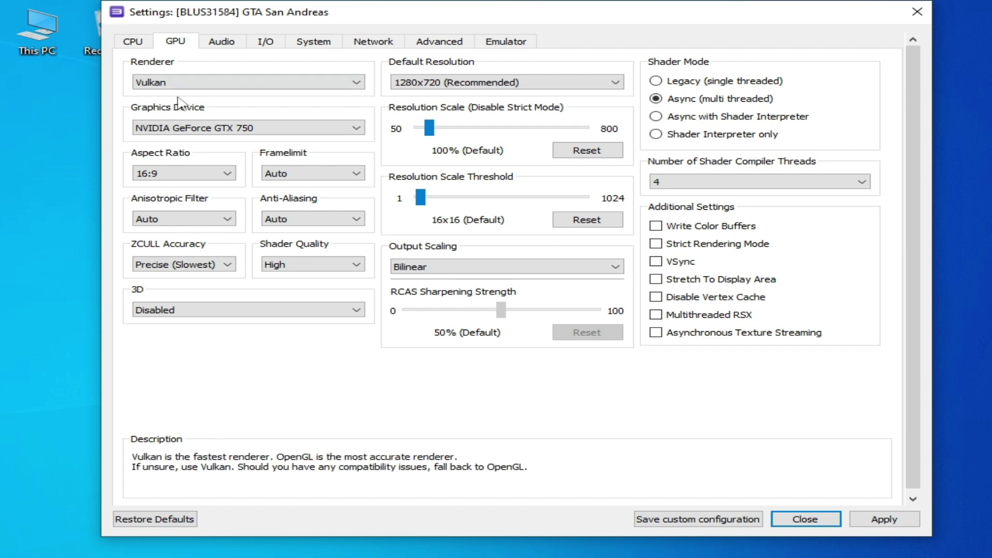
click(167, 83)
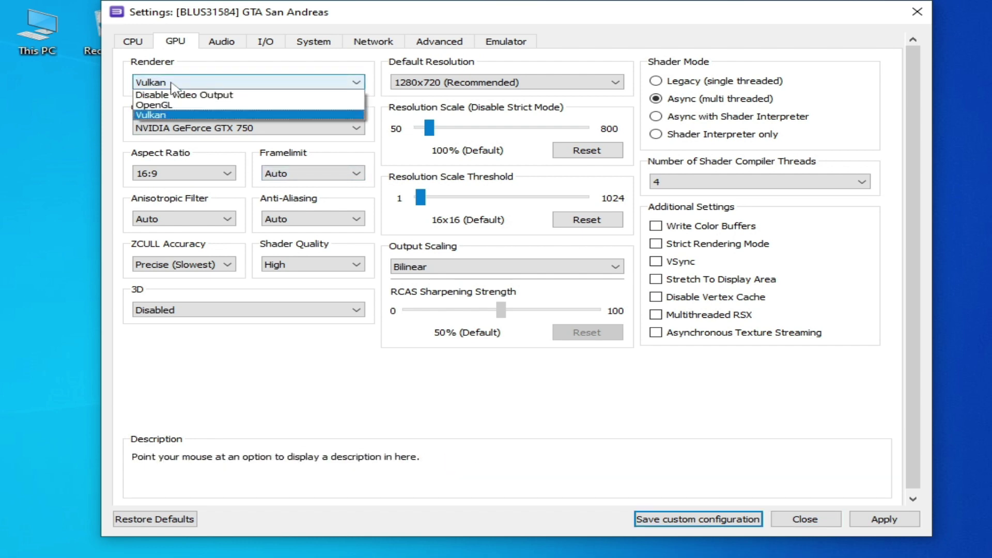
click(174, 115)
click(181, 83)
click(186, 105)
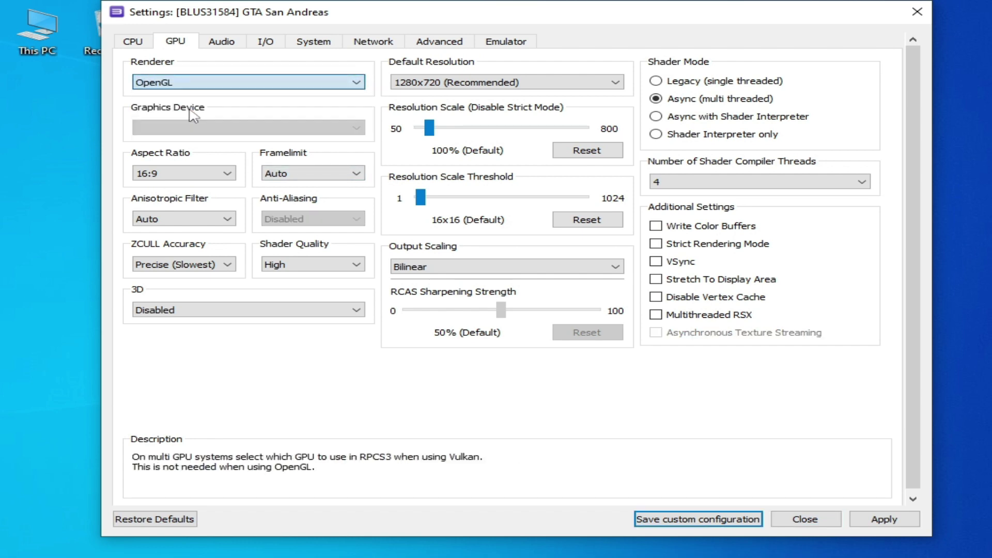
click(207, 82)
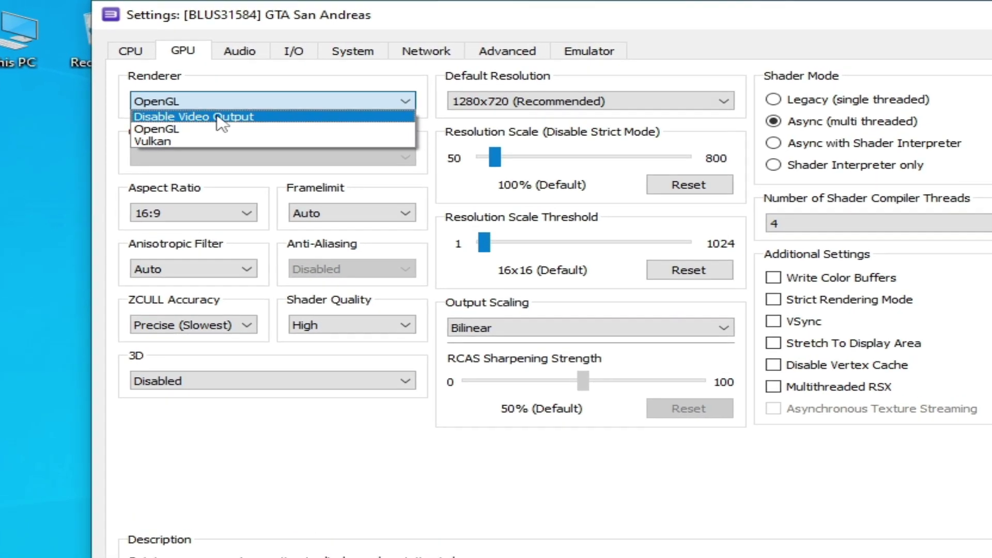
click(217, 104)
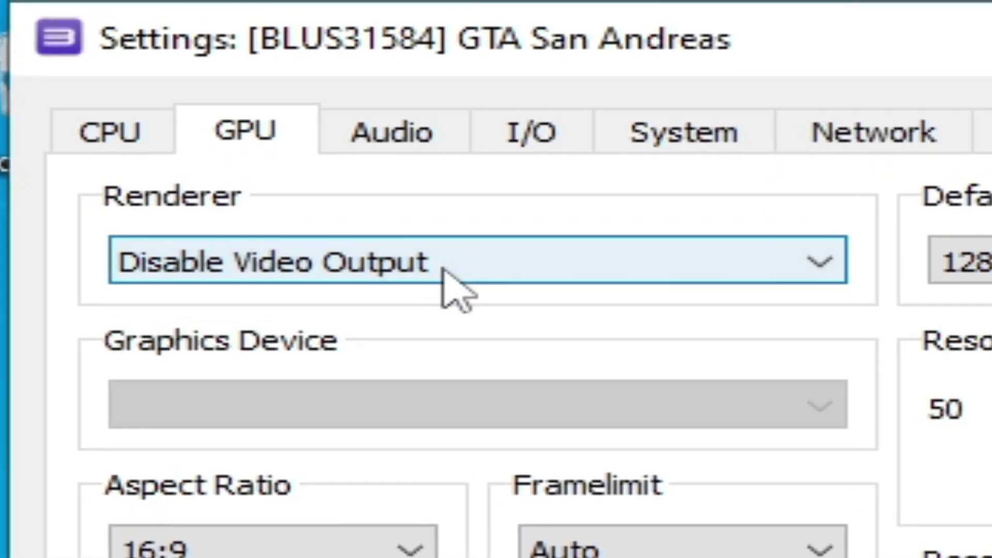
- Switch the renderer between Vulkan and OpenGL, ending on Vulkan
click(444, 270)
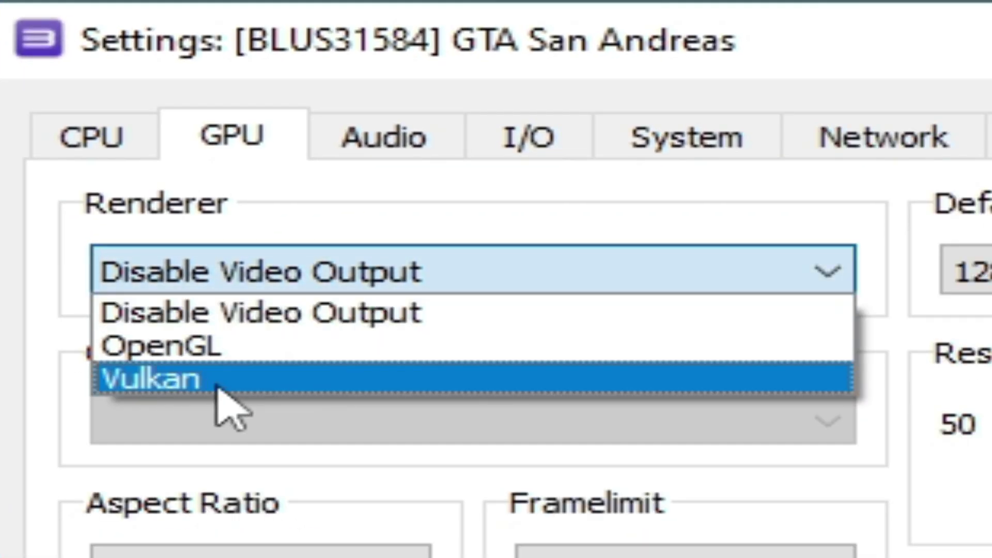
click(235, 388)
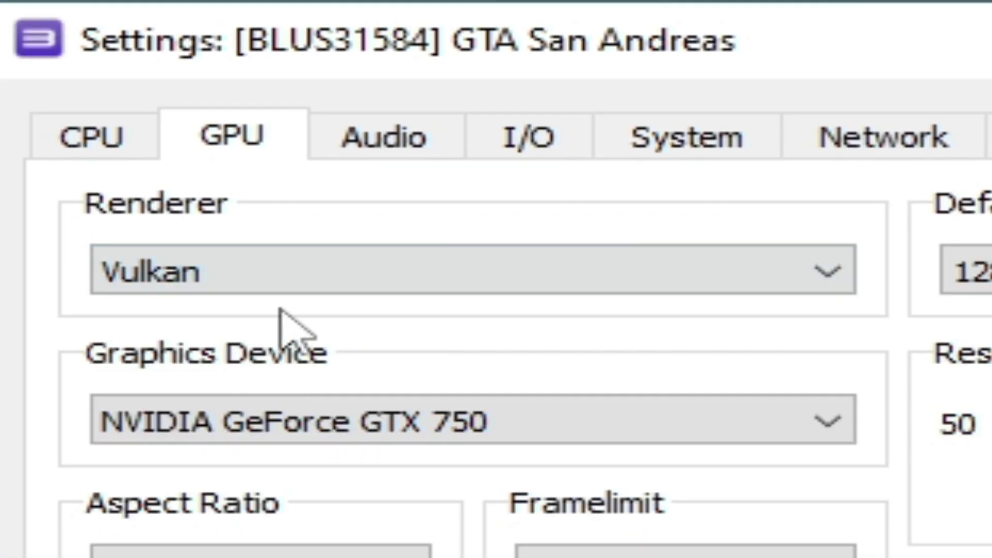
click(284, 277)
click(258, 375)
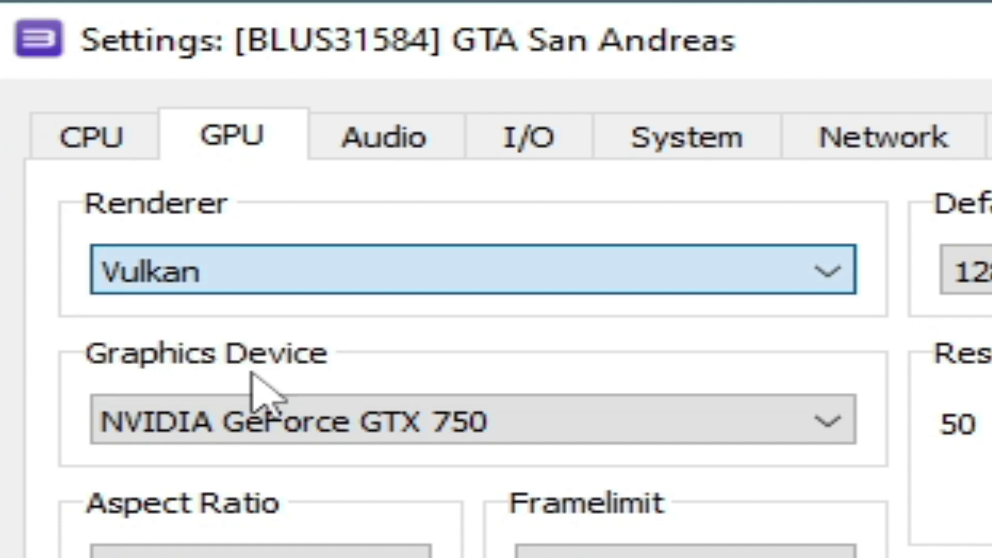
click(275, 282)
click(238, 344)
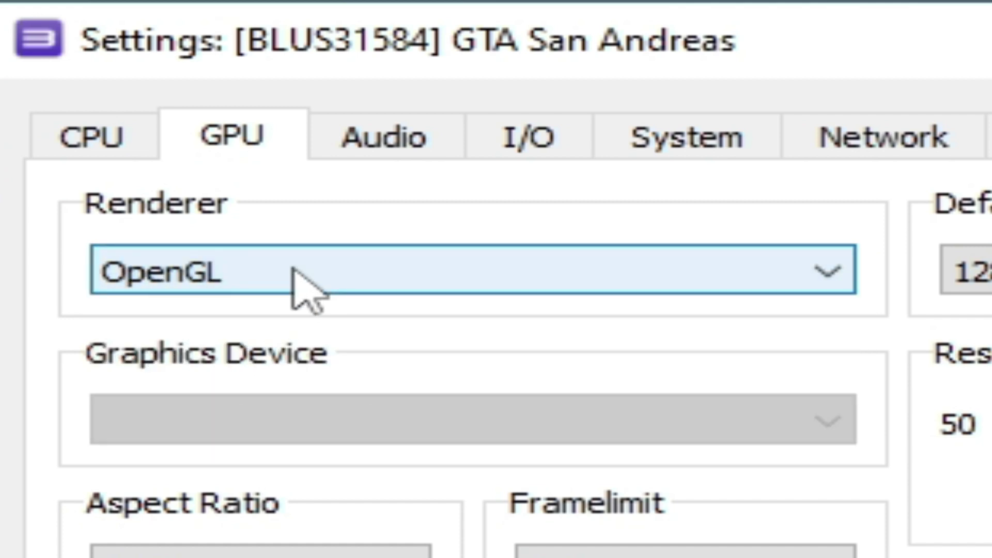
click(295, 273)
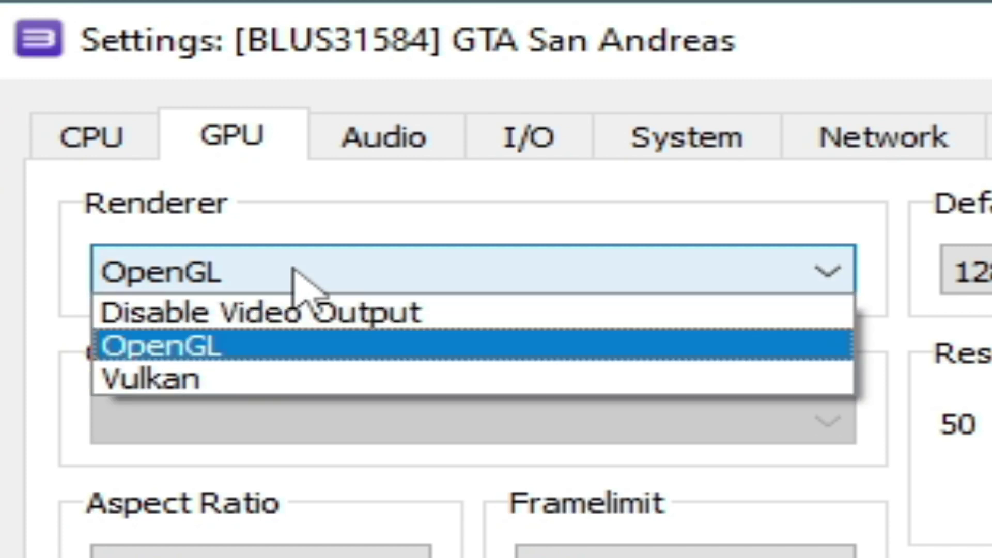
click(297, 388)
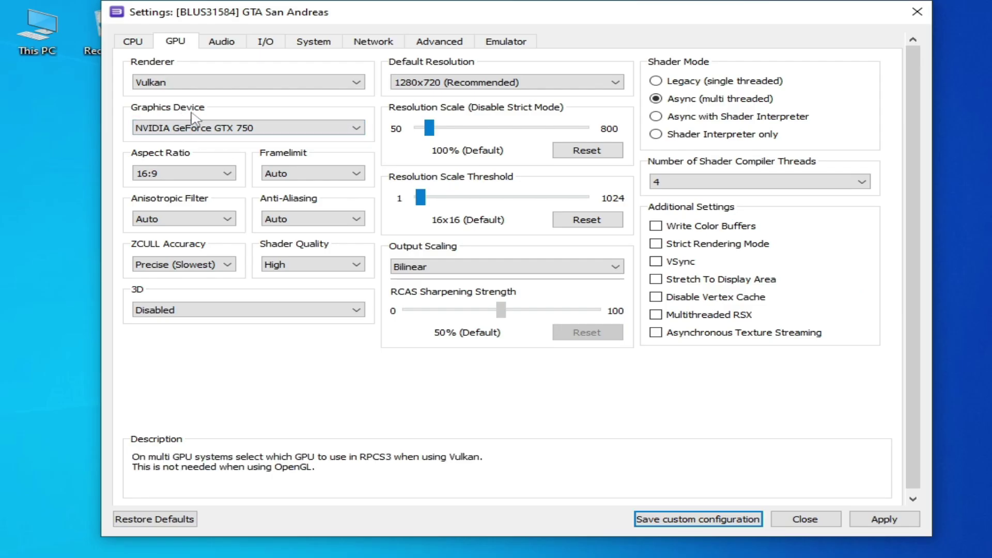
- Keep NVIDIA GeForce GTX 750 as the graphics device
click(212, 131)
click(257, 132)
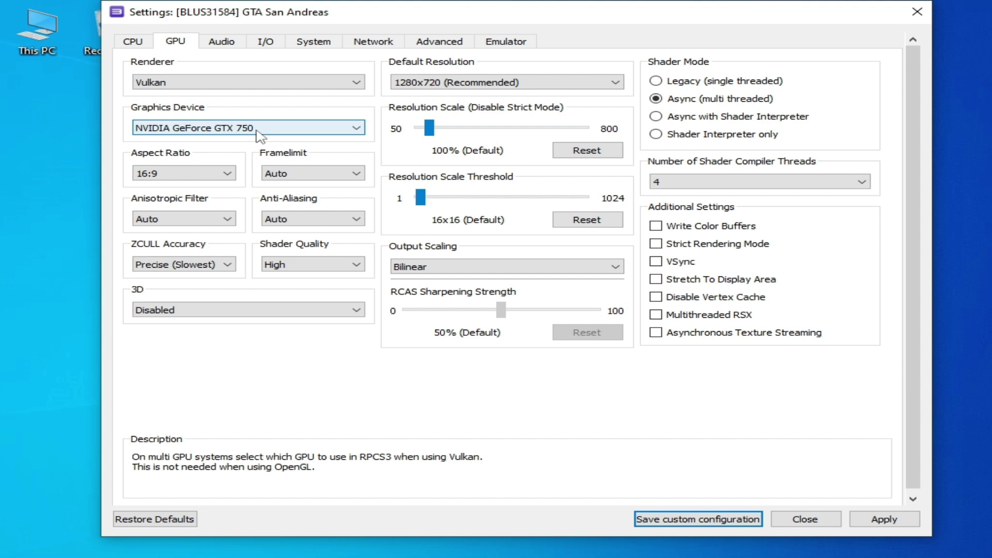
click(269, 135)
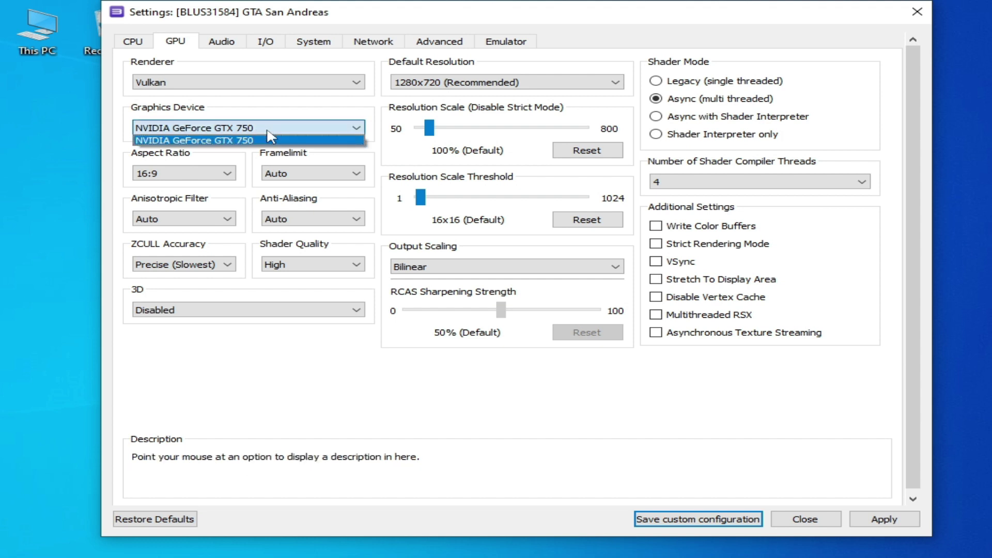
click(279, 133)
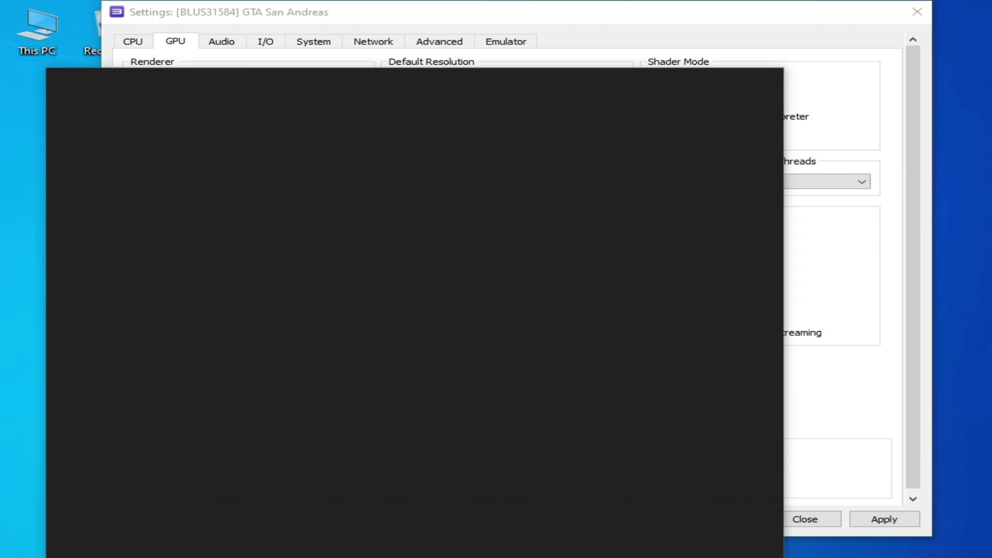
- Search for 'de' in Windows Search and open Device Manager
text(de)
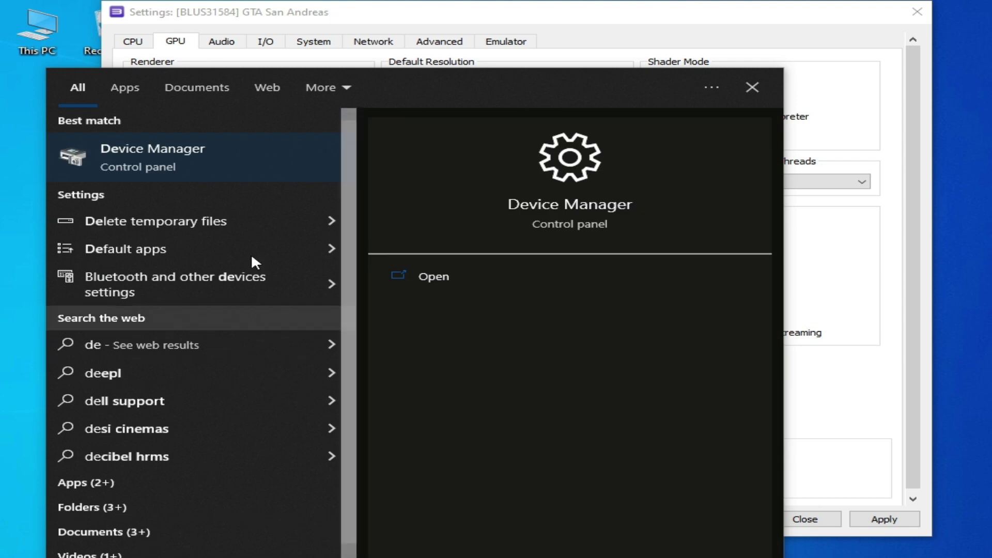
click(168, 149)
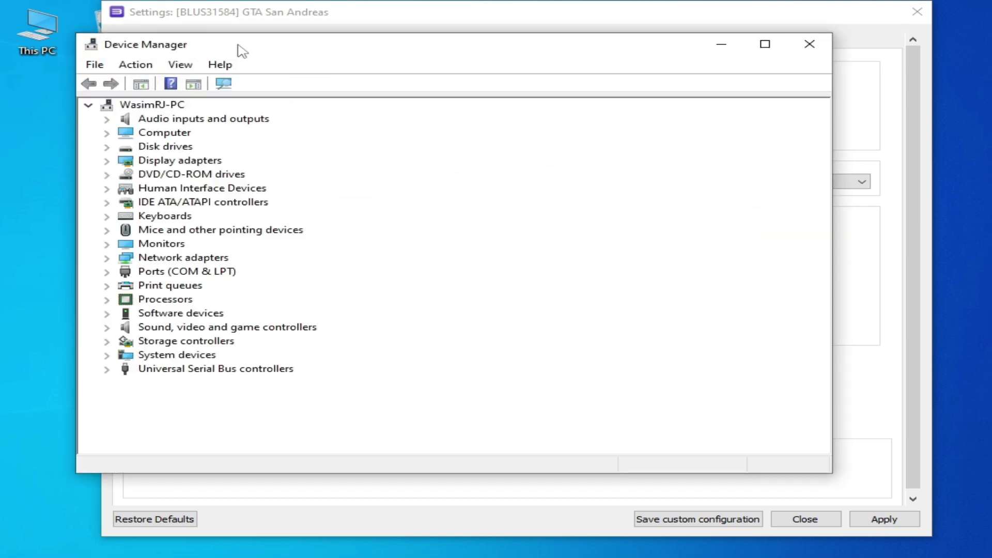
- Expand Display adapters in Device Manager and select the NVIDIA GeForce GTX 750
drag(239, 48, 426, 128)
click(297, 240)
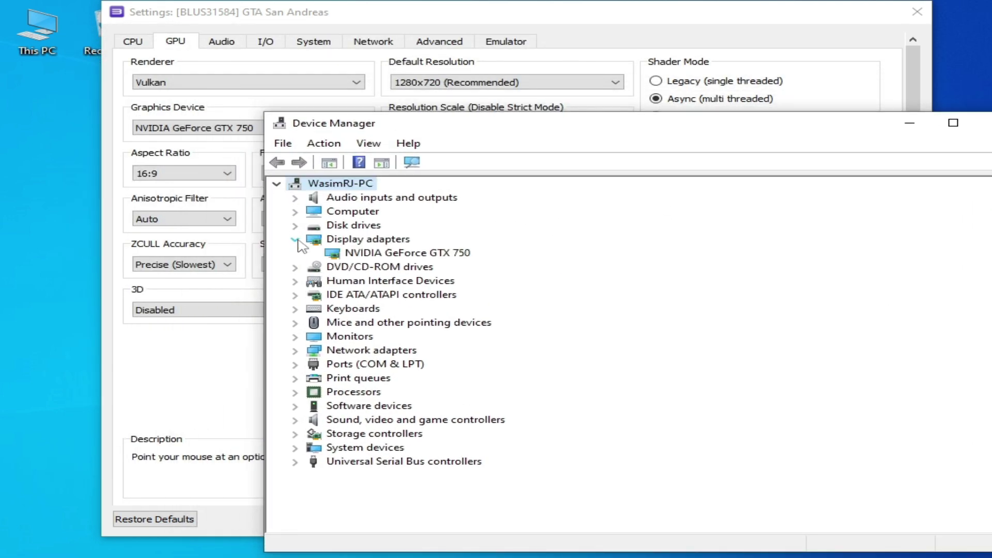
click(369, 254)
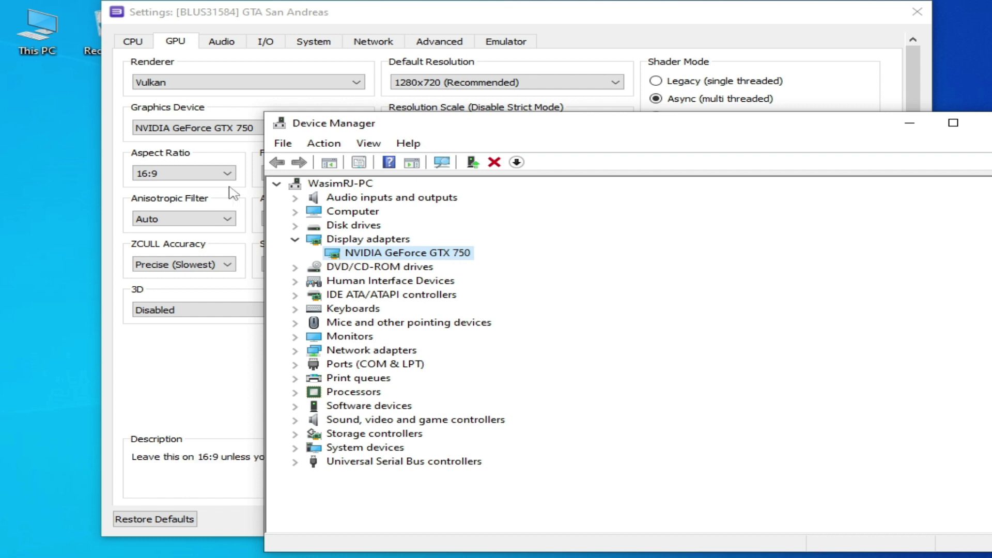
drag(412, 130, 443, 176)
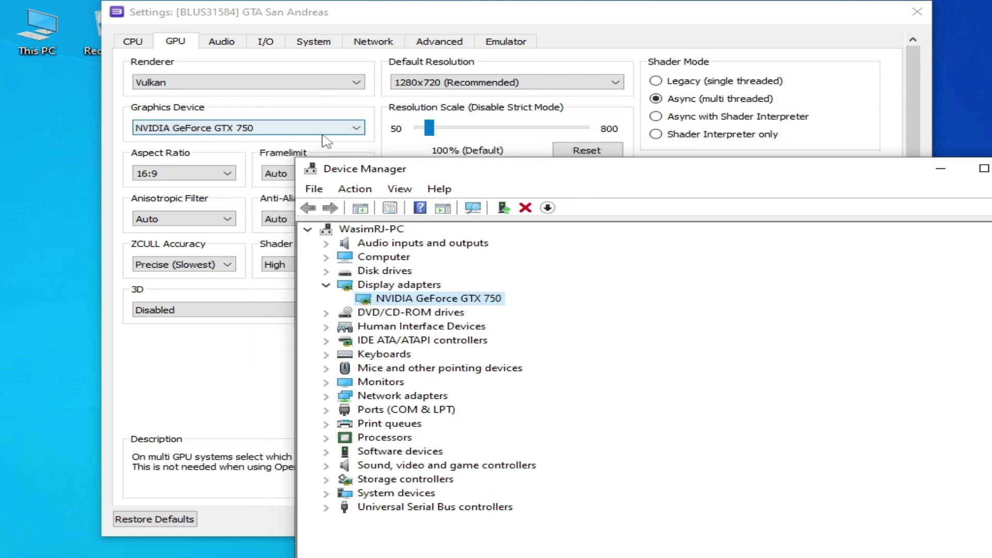
drag(588, 178, 364, 129)
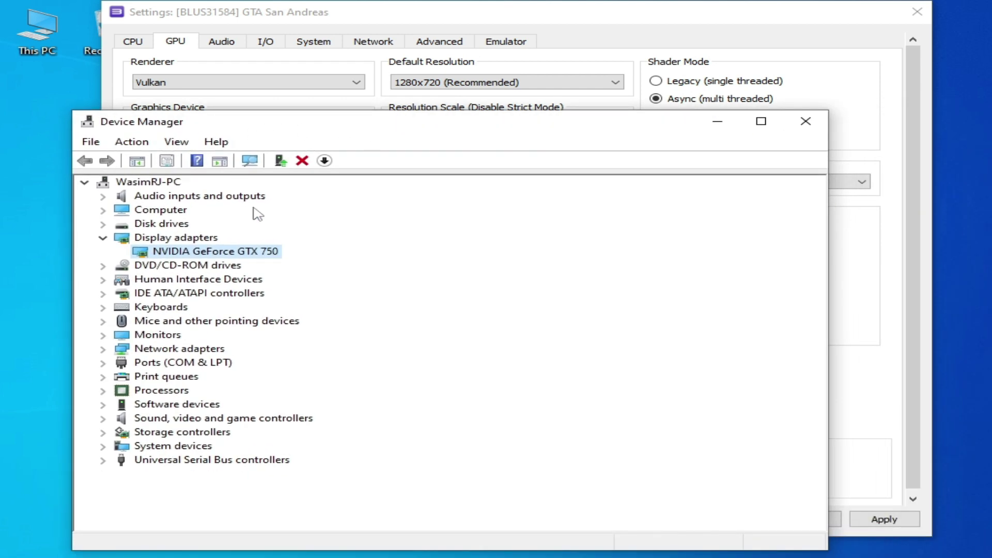
- Check the GTX 750 driver version 31.0.15.3168, close Device Manager, and apply the GPU settings
right_click(192, 254)
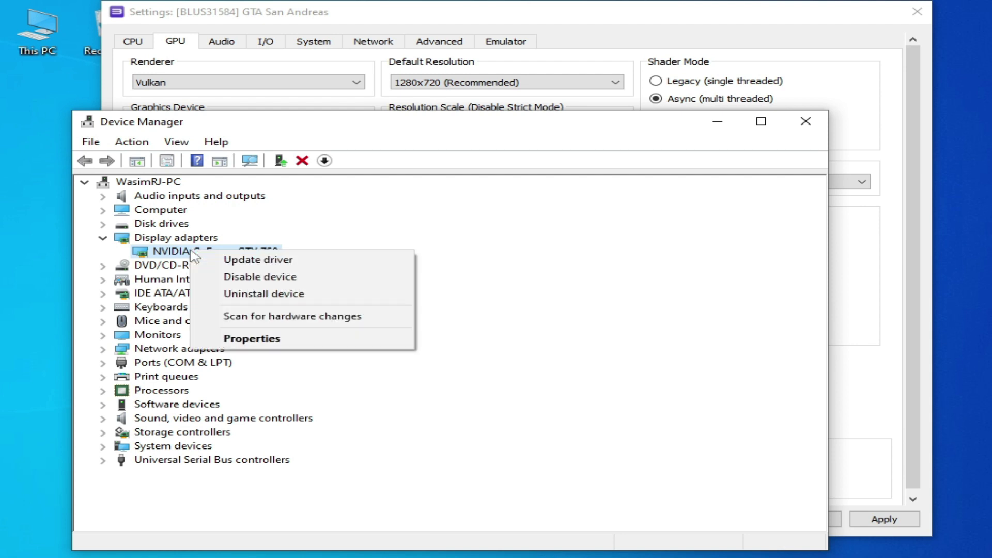
click(261, 338)
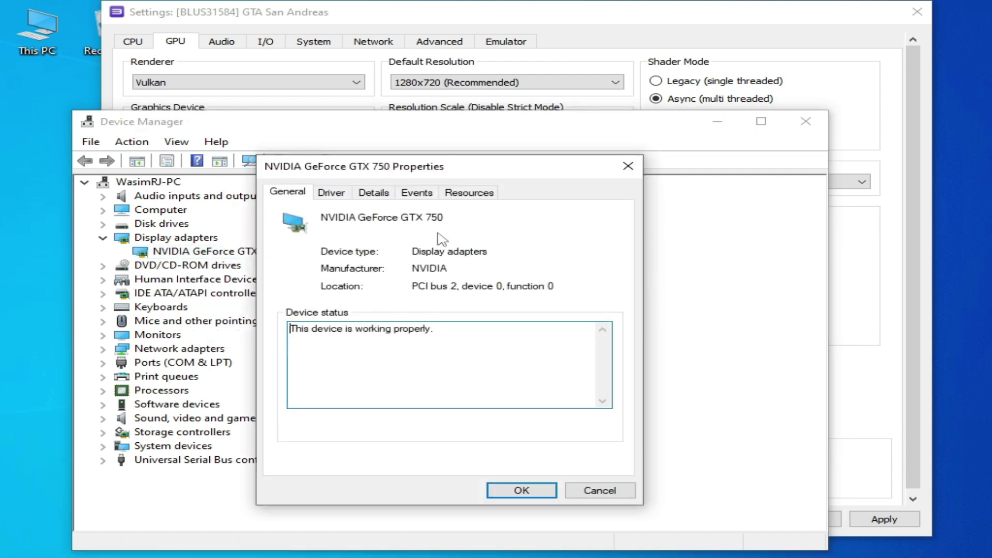
click(331, 192)
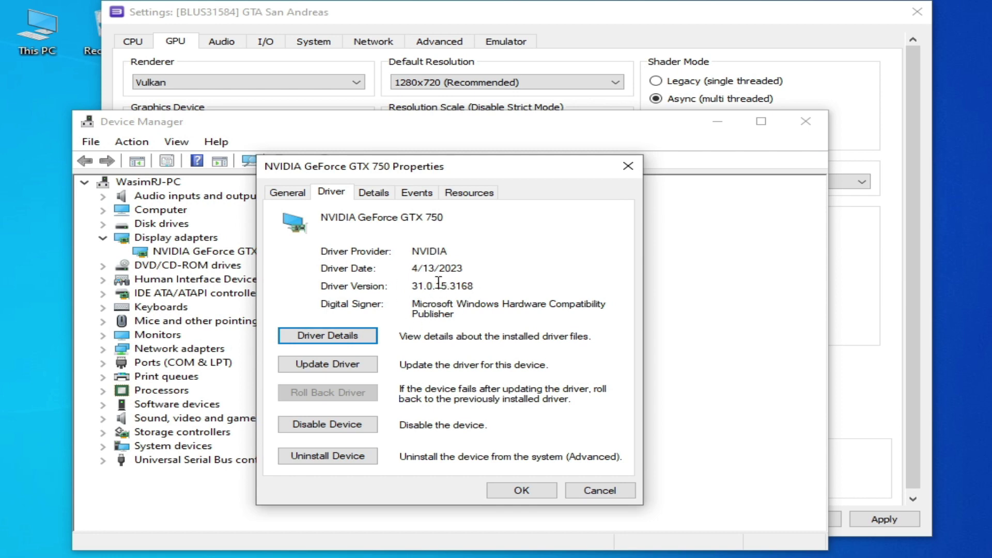
click(521, 490)
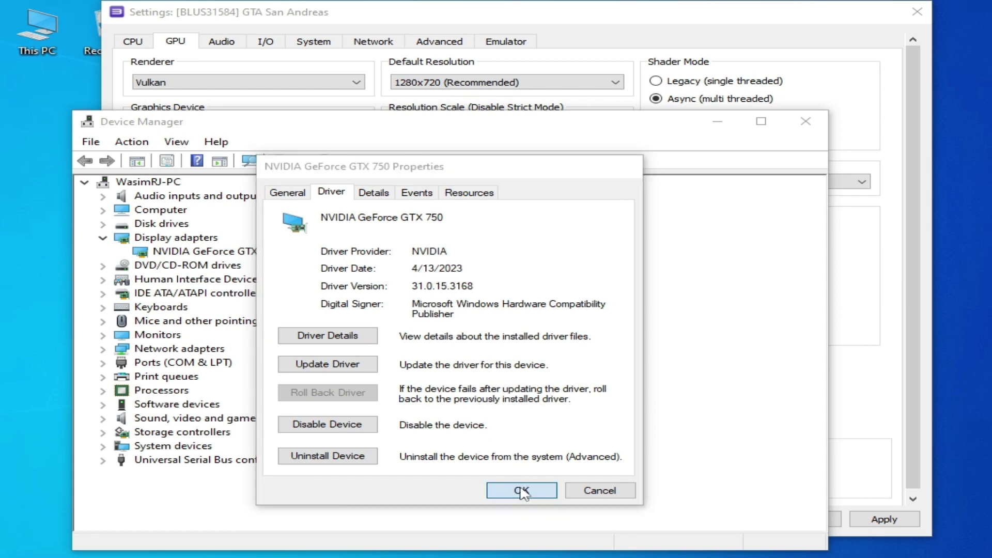
click(805, 121)
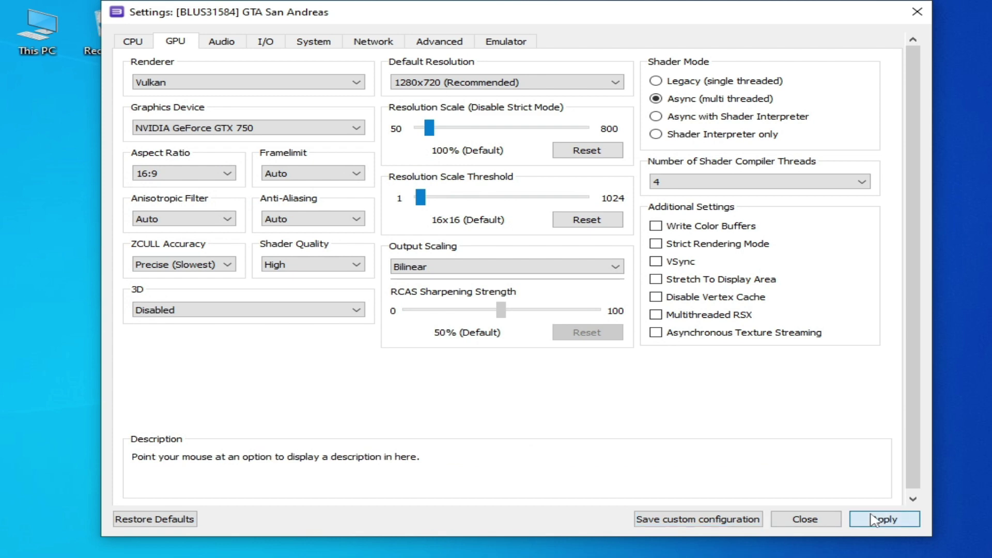
click(876, 519)
- Save the custom configuration, then reopen GTA San Andreas's custom configuration settings
click(671, 521)
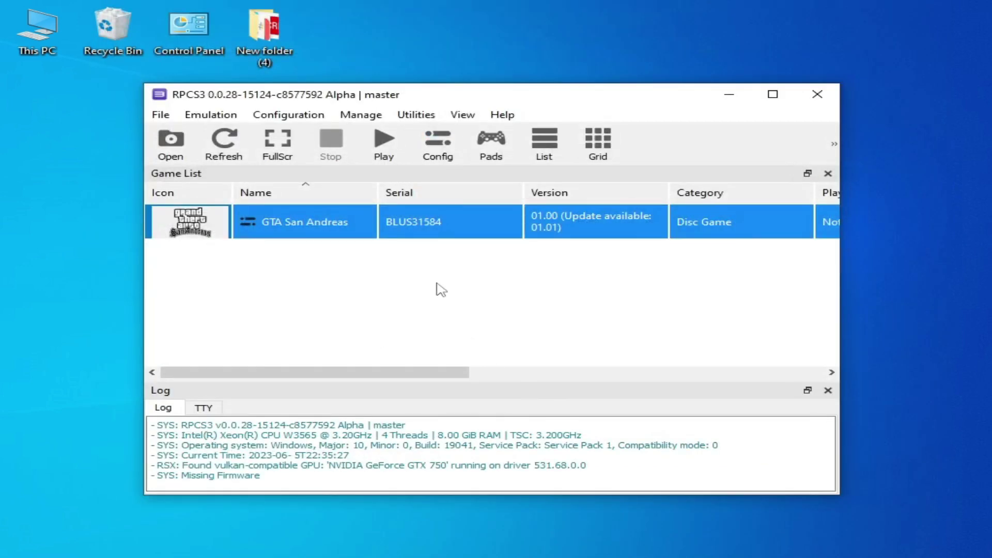
click(414, 316)
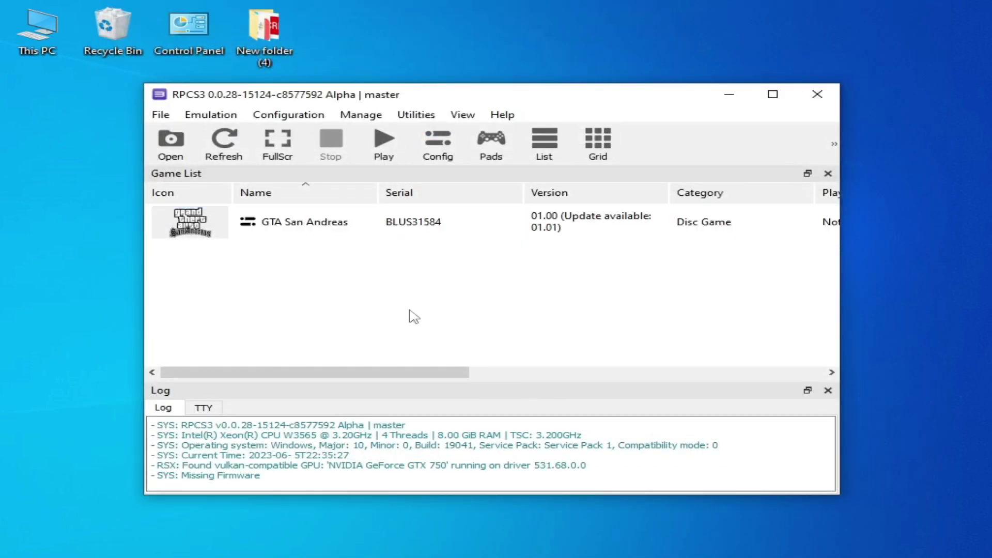
right_click(392, 227)
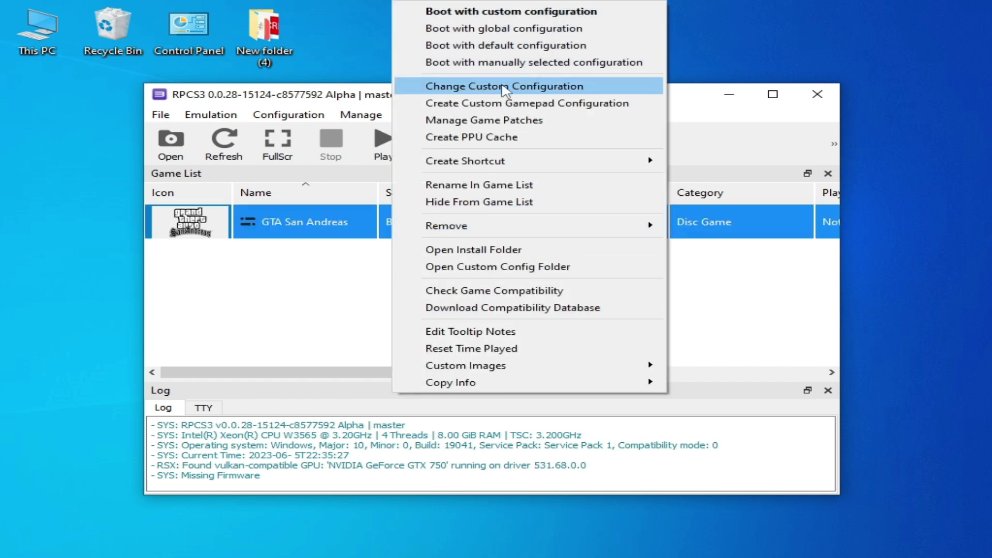
click(506, 87)
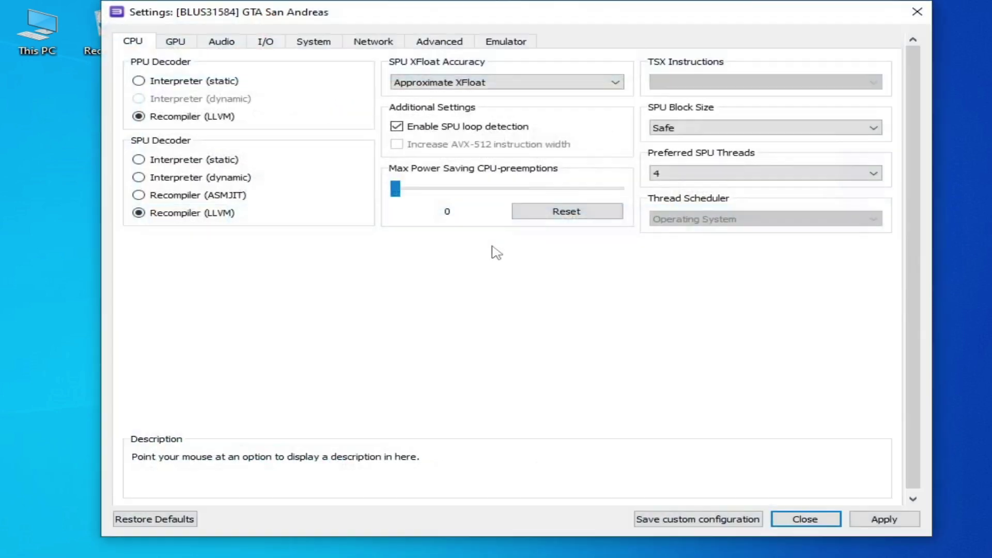
- Enable Asynchronous Texture Streaming, Multithreaded RSX and Write Color Buffers, keeping 4 shader compiler threads
click(174, 45)
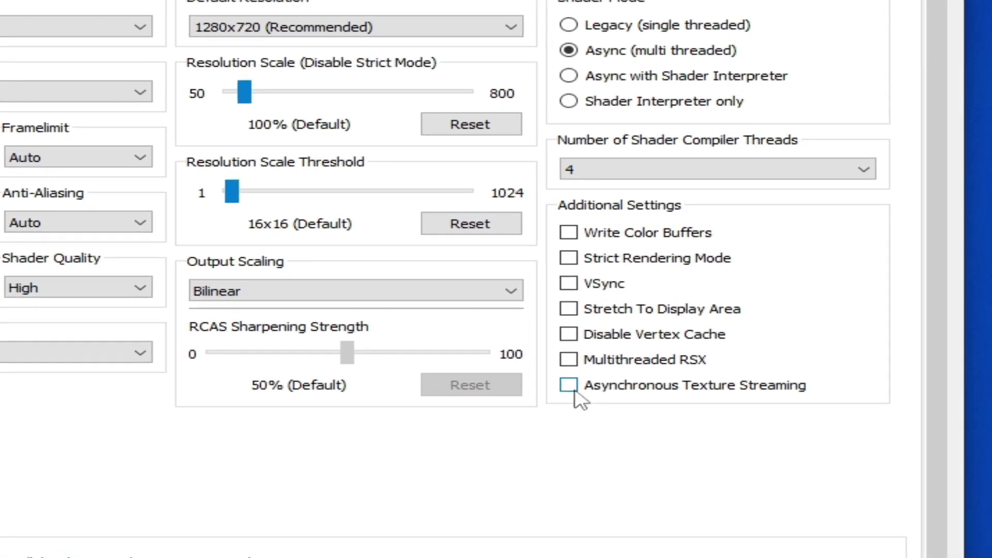
click(657, 334)
click(515, 390)
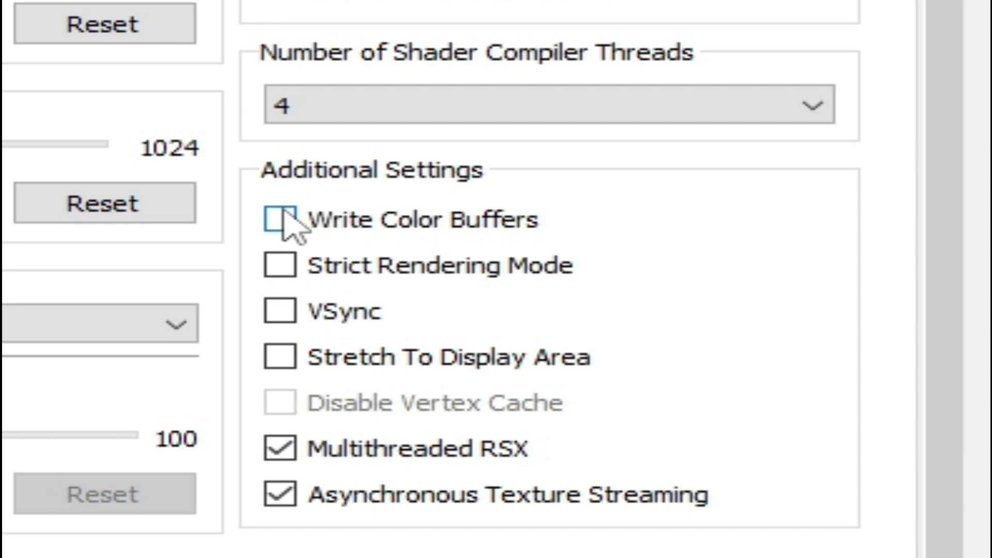
click(289, 226)
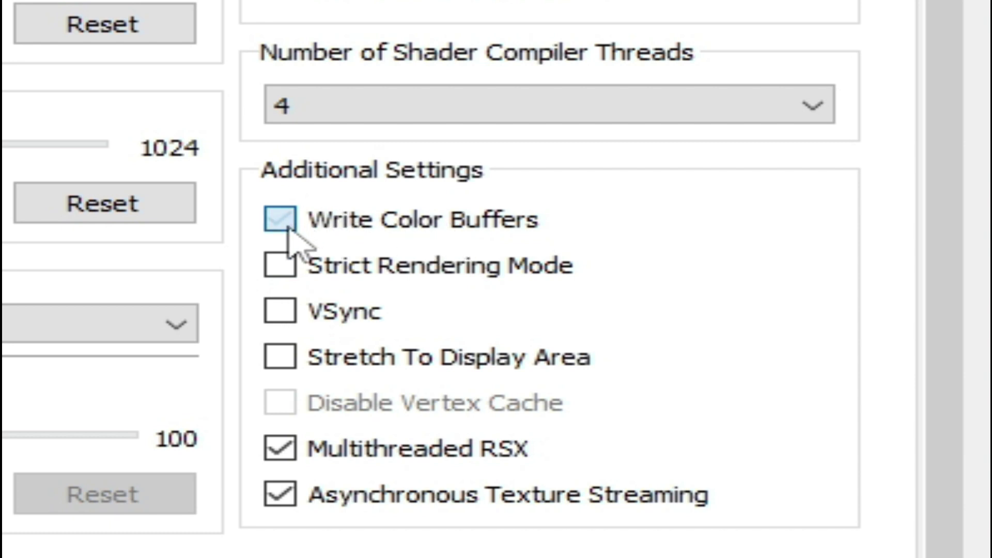
click(372, 106)
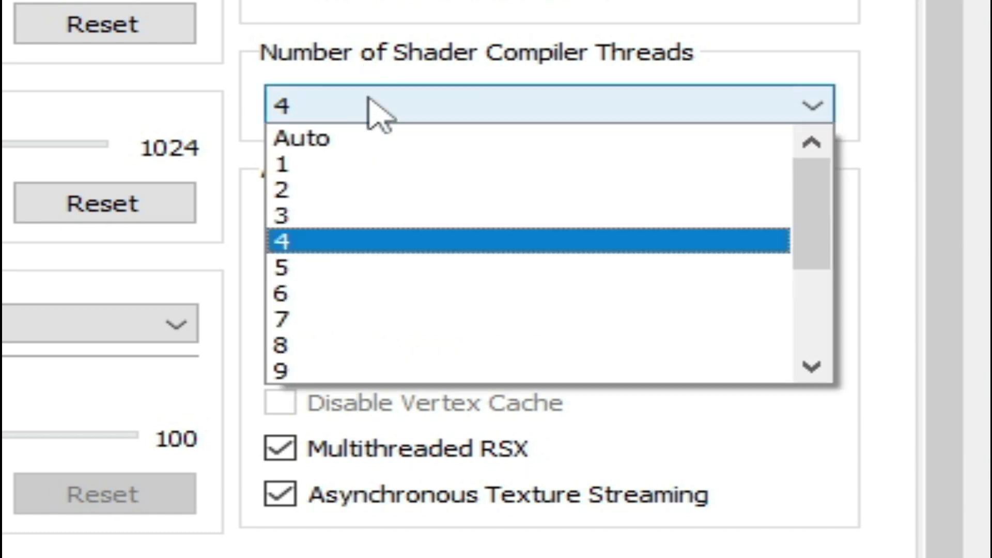
click(311, 243)
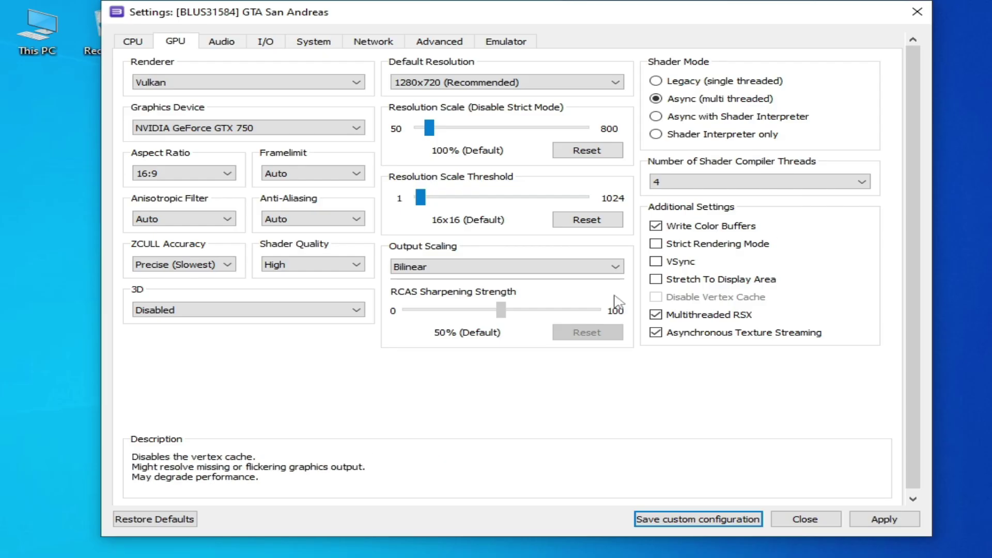
click(443, 41)
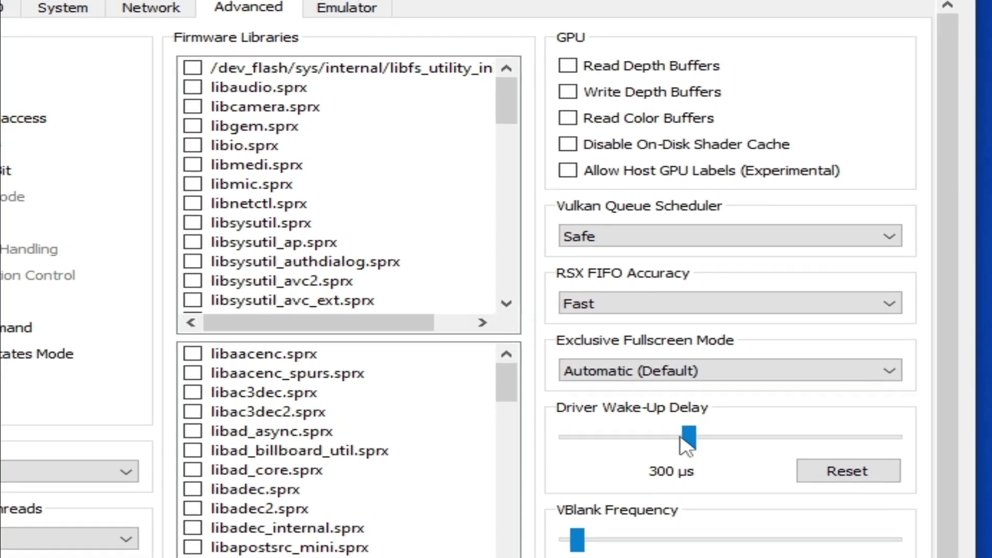
- Enable Write Depth Buffers and Read Color Buffers on the Advanced tab, then apply and save
drag(687, 439, 662, 440)
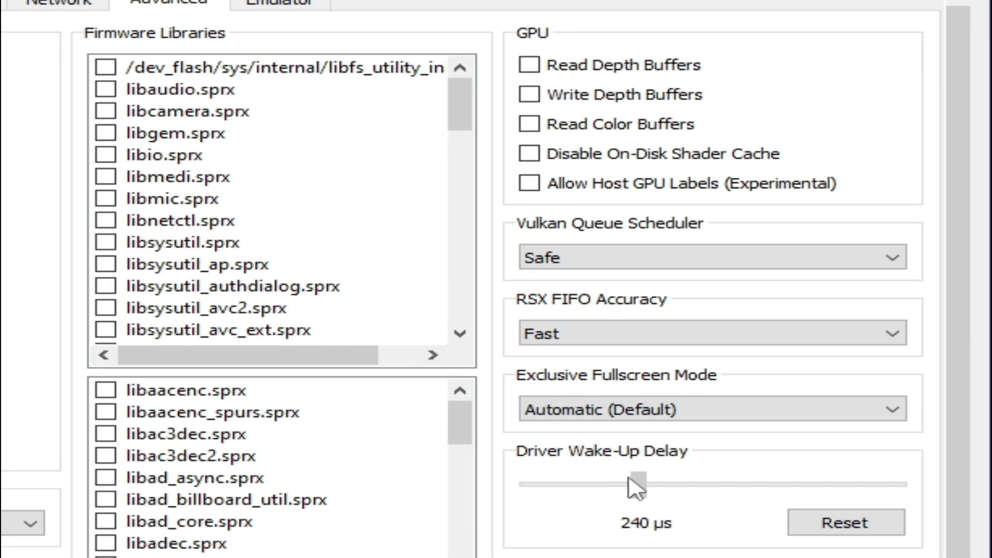
drag(629, 481, 672, 499)
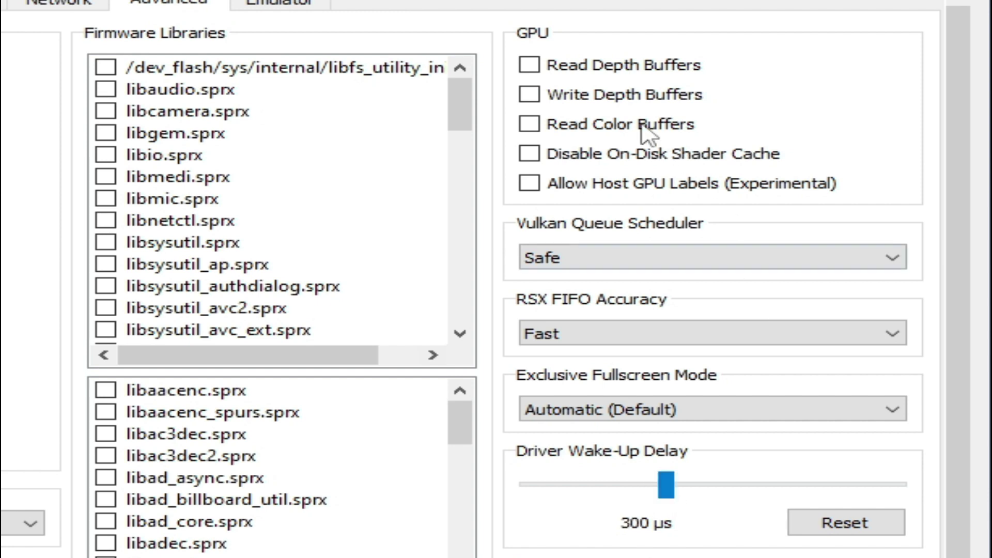
click(528, 94)
click(530, 124)
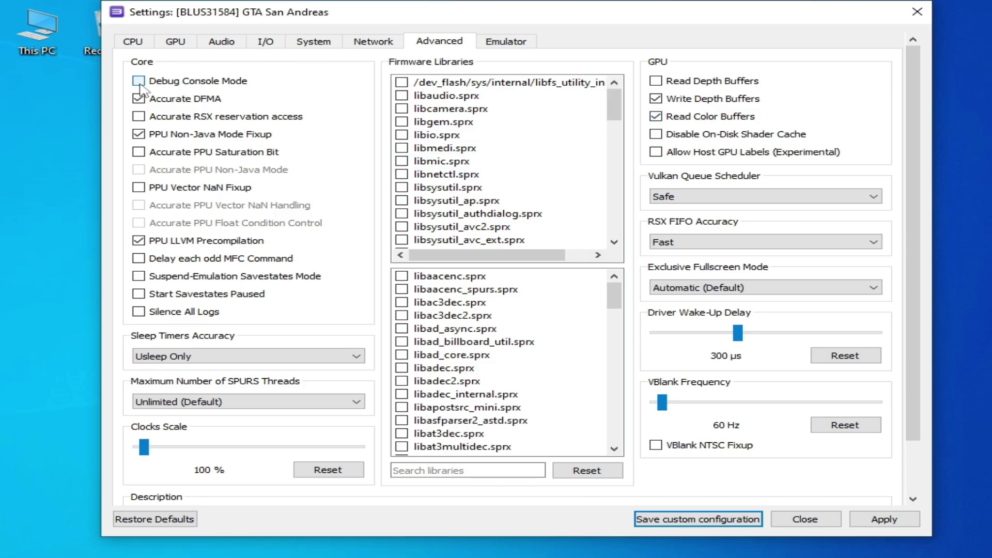
click(884, 519)
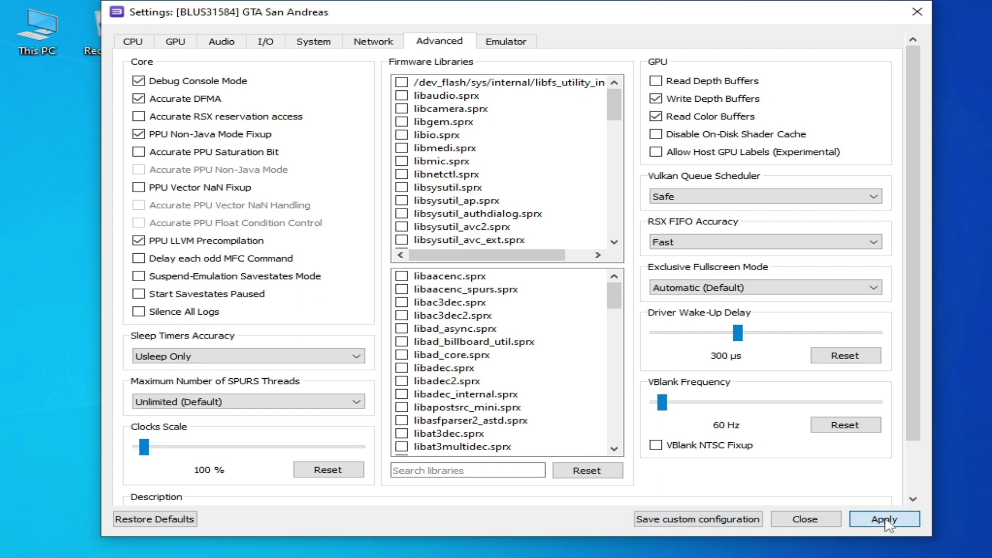
click(694, 519)
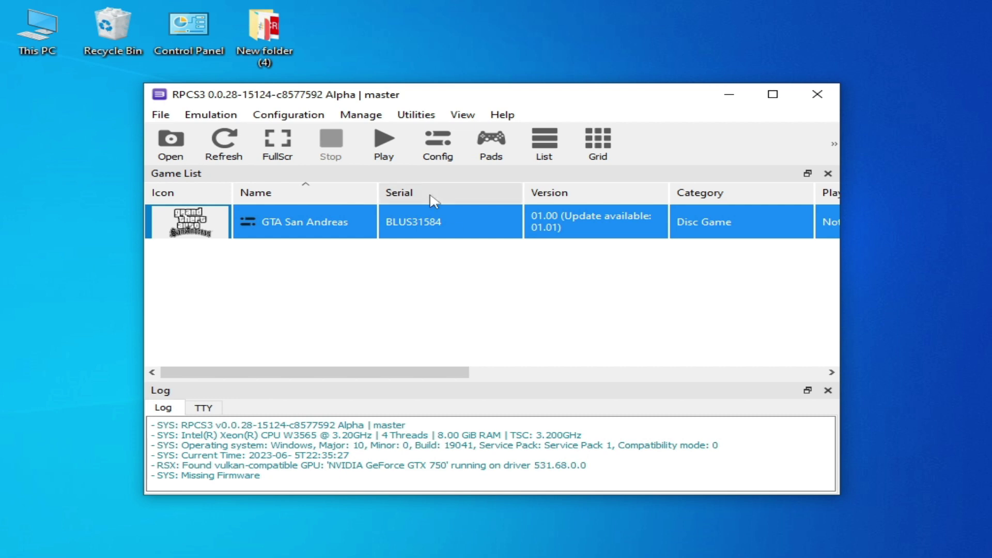
- Reopen GTA San Andreas's custom settings, set the SPU Decoder to Recompiler (ASMJIT), and save
right_click(342, 228)
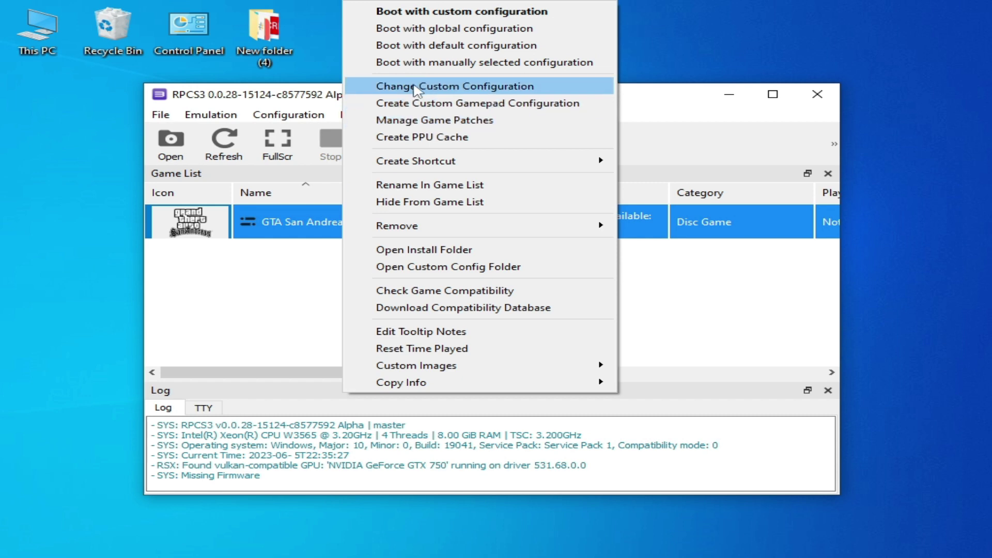
click(416, 86)
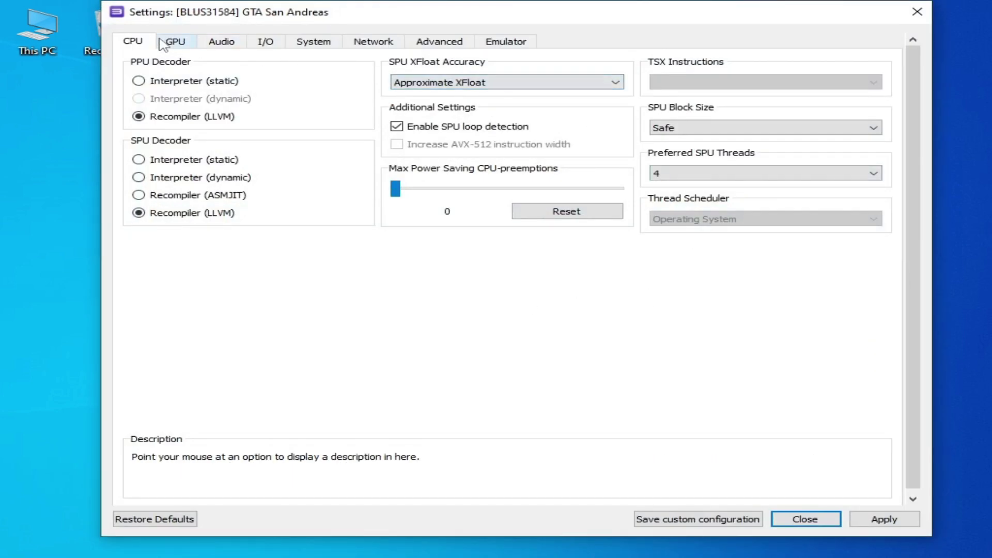
click(169, 45)
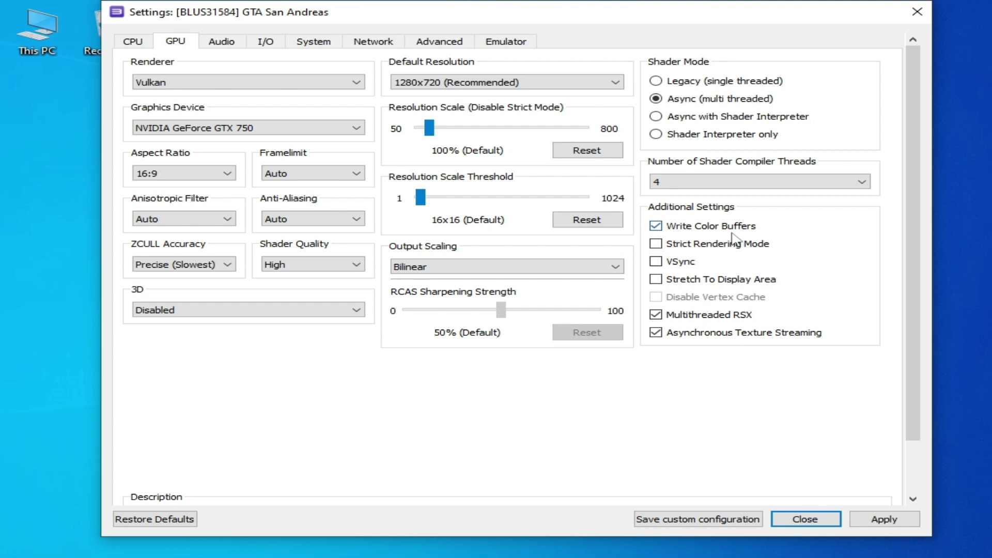
key(shift+Tab)
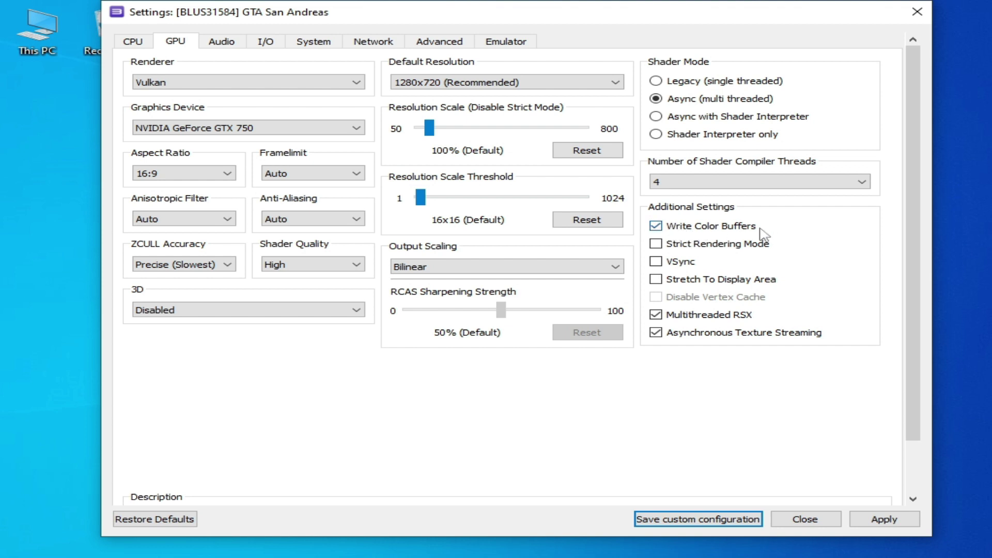
click(134, 43)
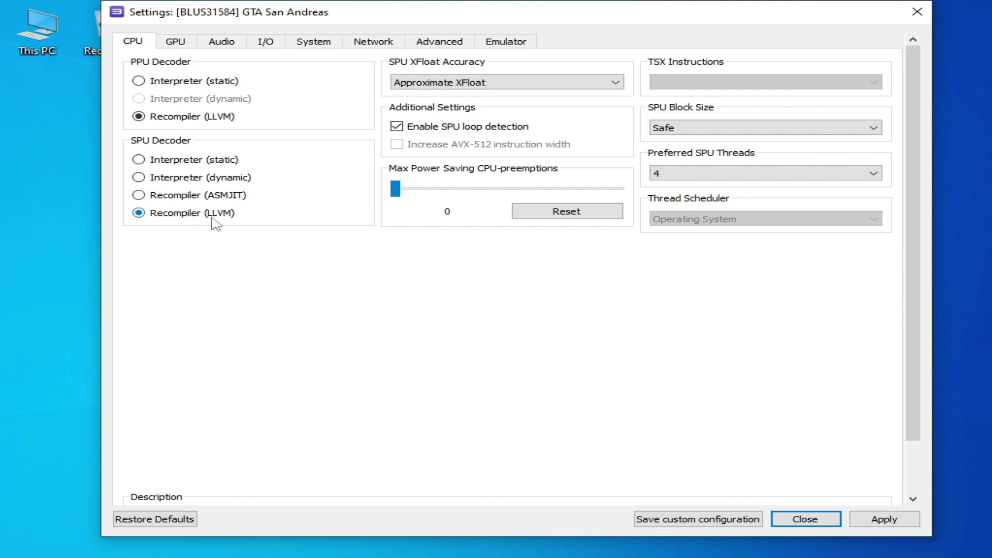
click(139, 196)
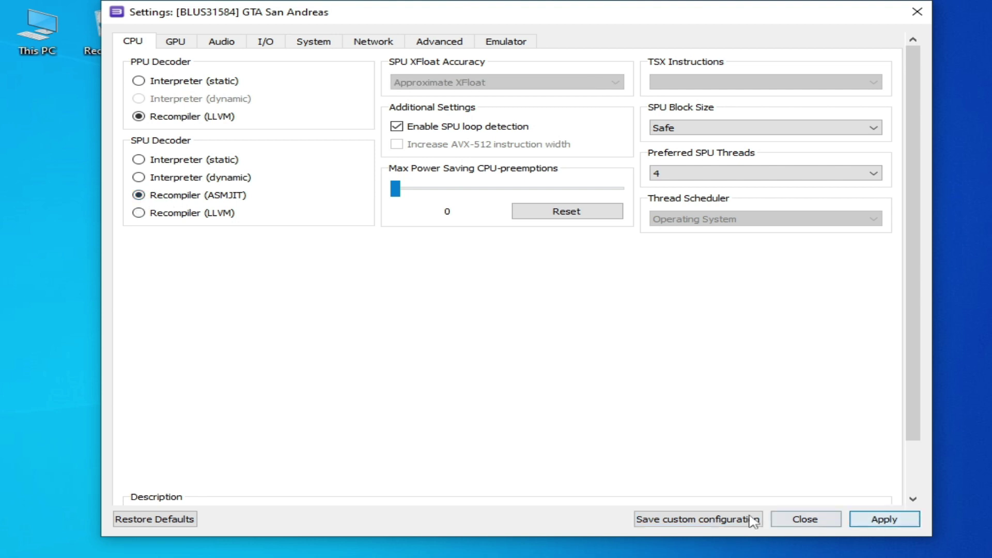
click(672, 521)
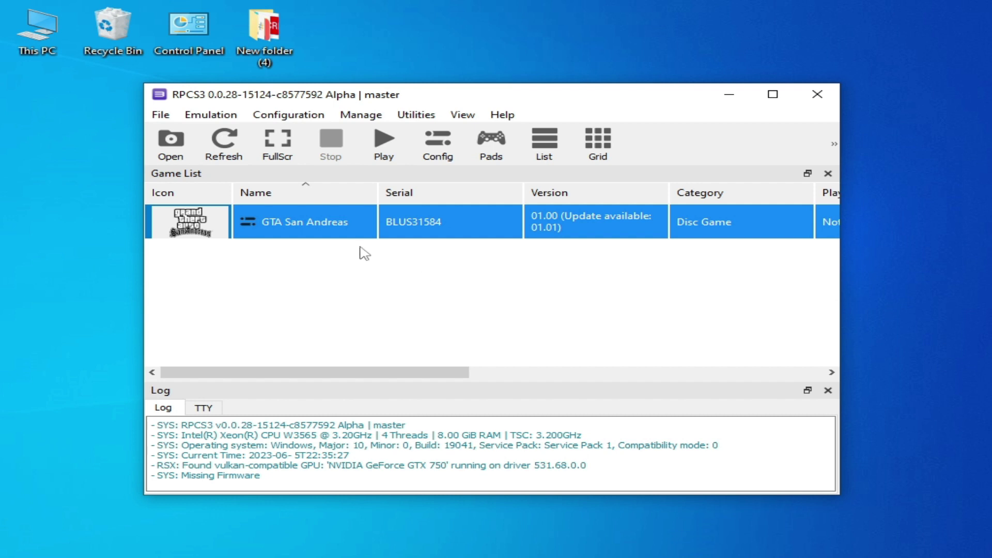
- Turn on Strict Rendering Mode in GTA San Andreas's custom GPU configuration and save it
right_click(317, 220)
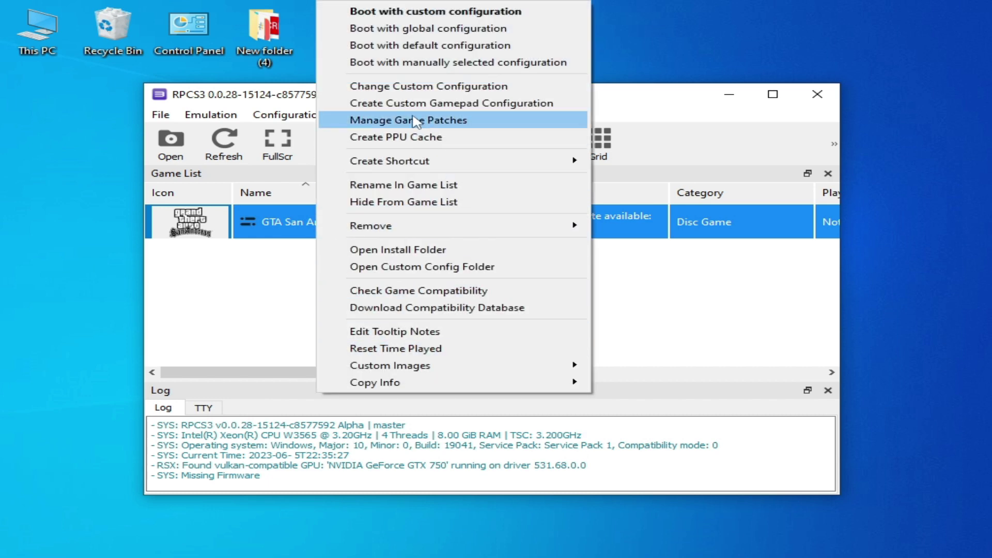
click(402, 87)
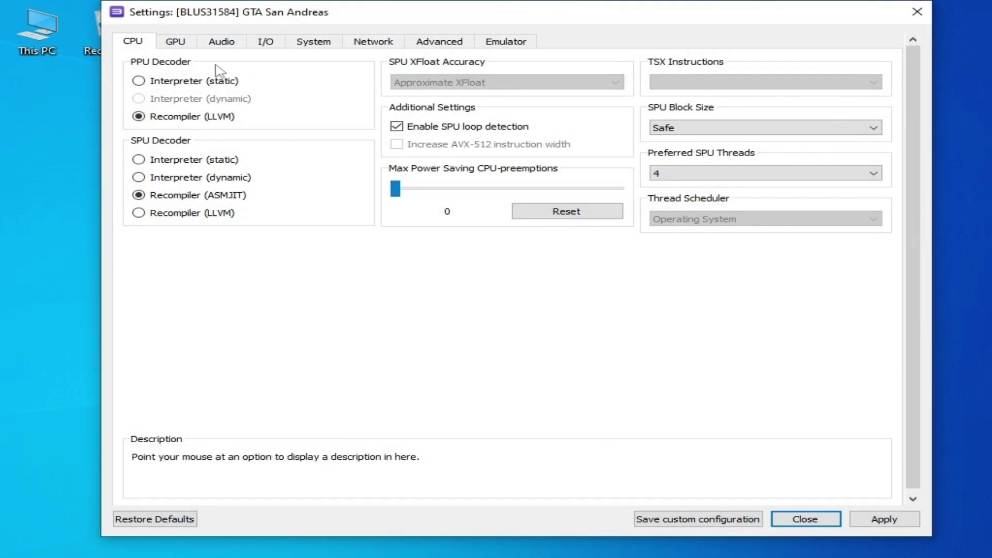
click(176, 42)
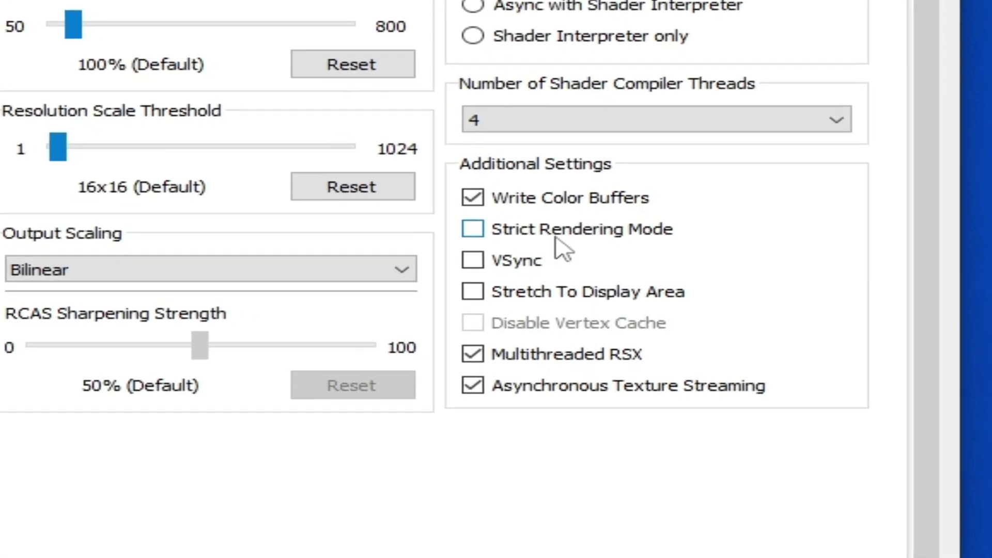
click(544, 234)
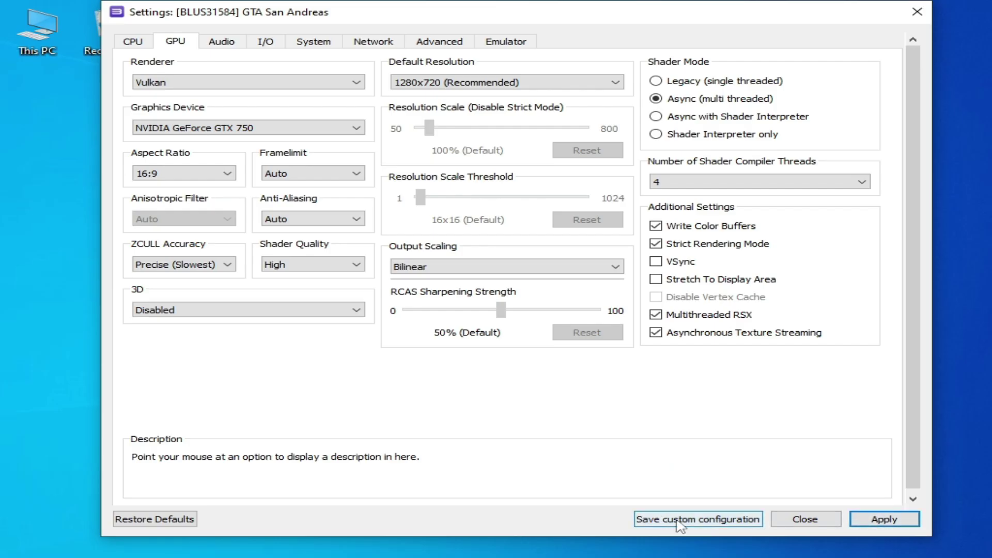
click(679, 523)
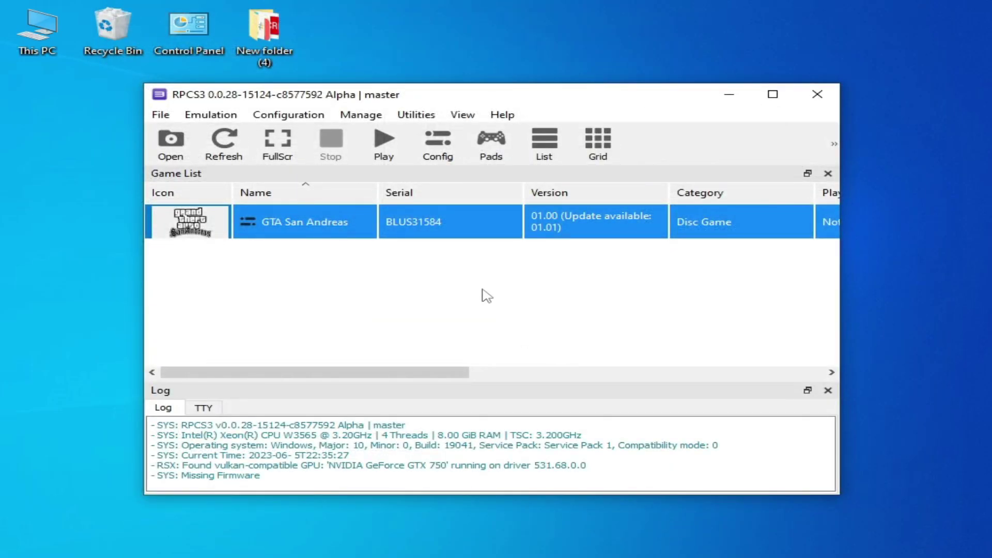